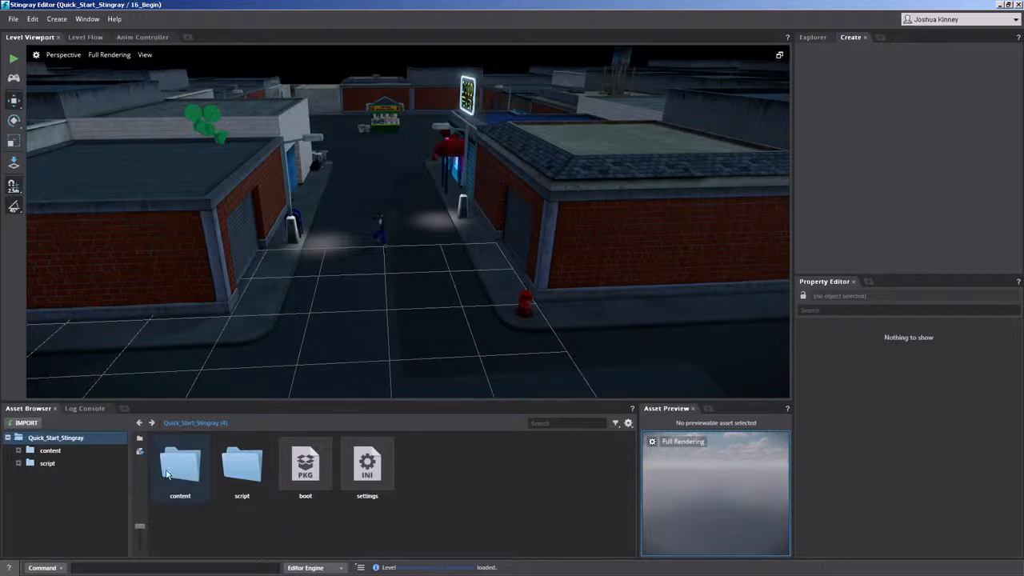
Step: Drag the TunaCan prop from content > models > props onto the street in the level
{"action": "double_click", "coordinate": [177, 472]}
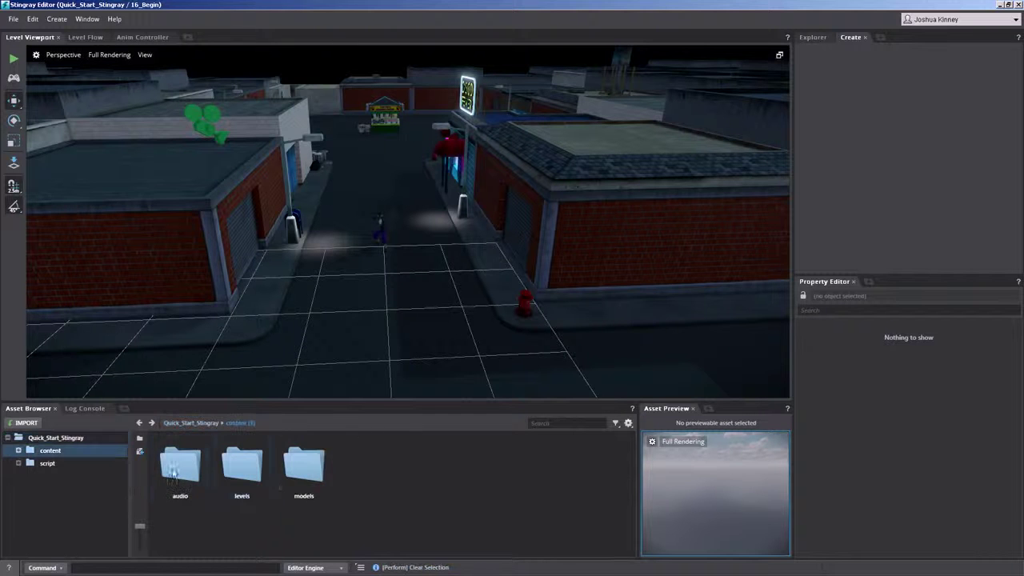
{"action": "double_click", "coordinate": [313, 477]}
{"action": "double_click", "coordinate": [302, 475]}
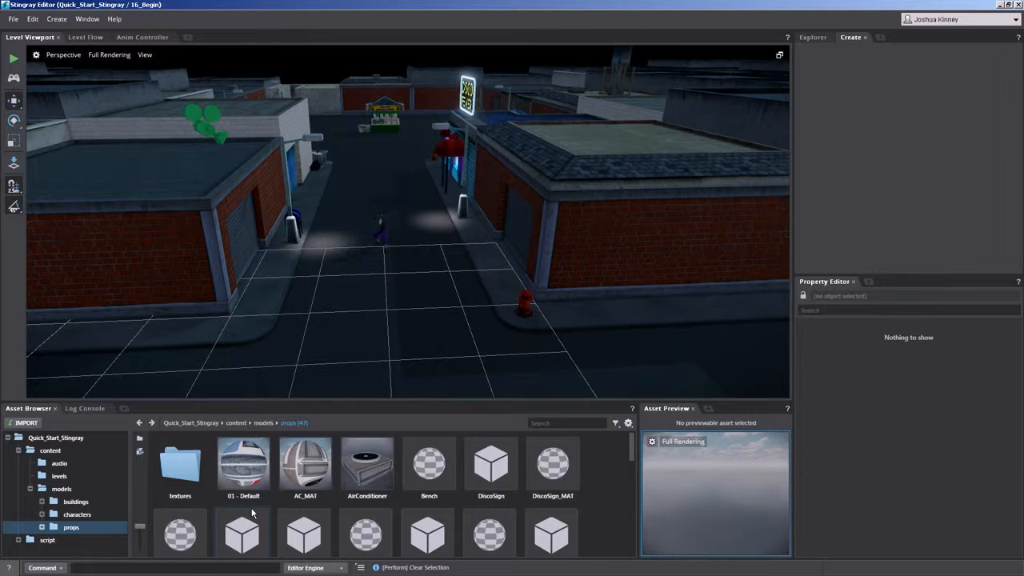
{"action": "scroll", "coordinate": [280, 496], "scroll_direction": "down", "scroll_amount": 5}
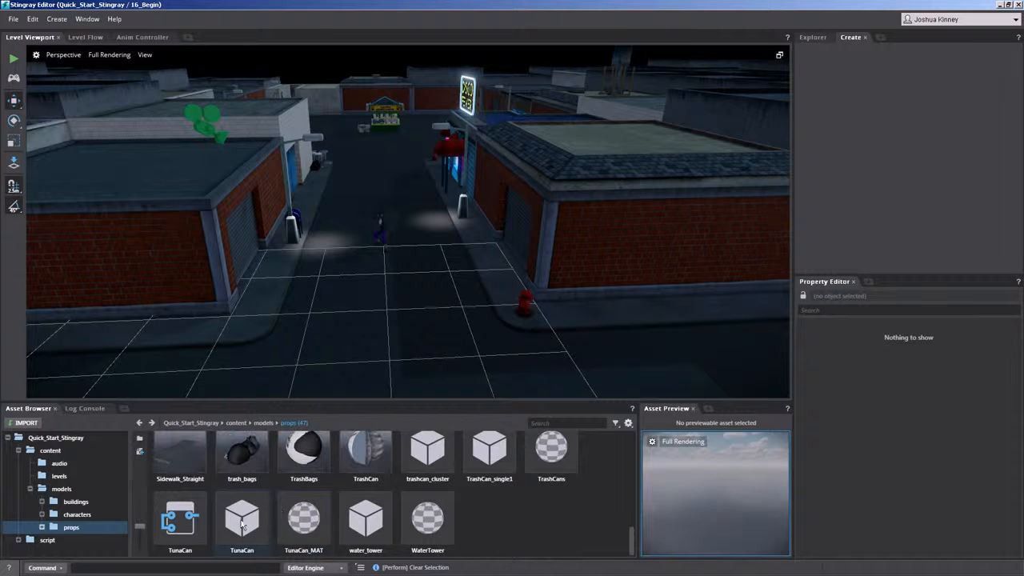
{"action": "left_click", "coordinate": [242, 520]}
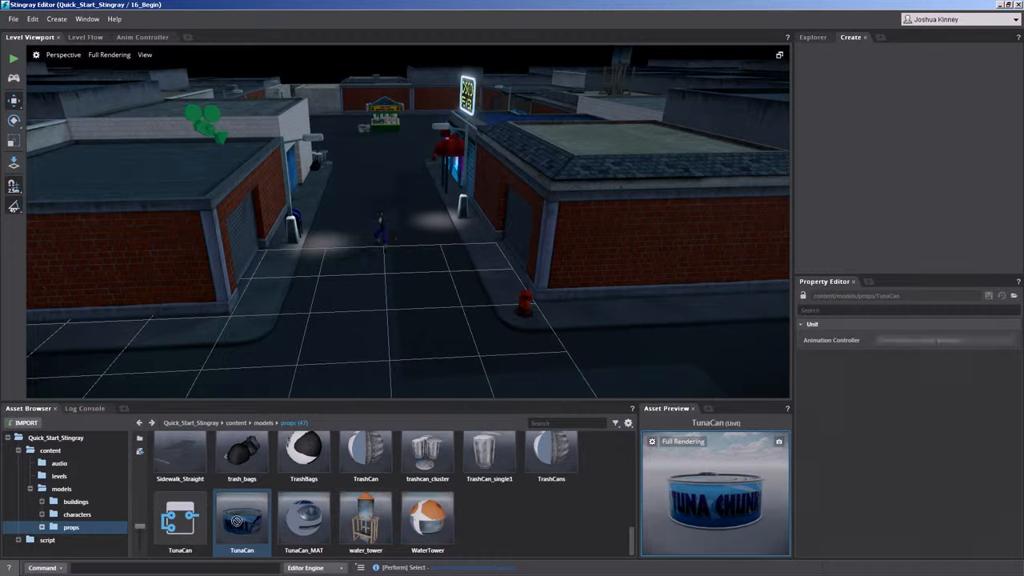
{"action": "left_click_drag", "start_coordinate": [242, 520], "coordinate": [373, 300]}
{"action": "left_click", "coordinate": [374, 300]}
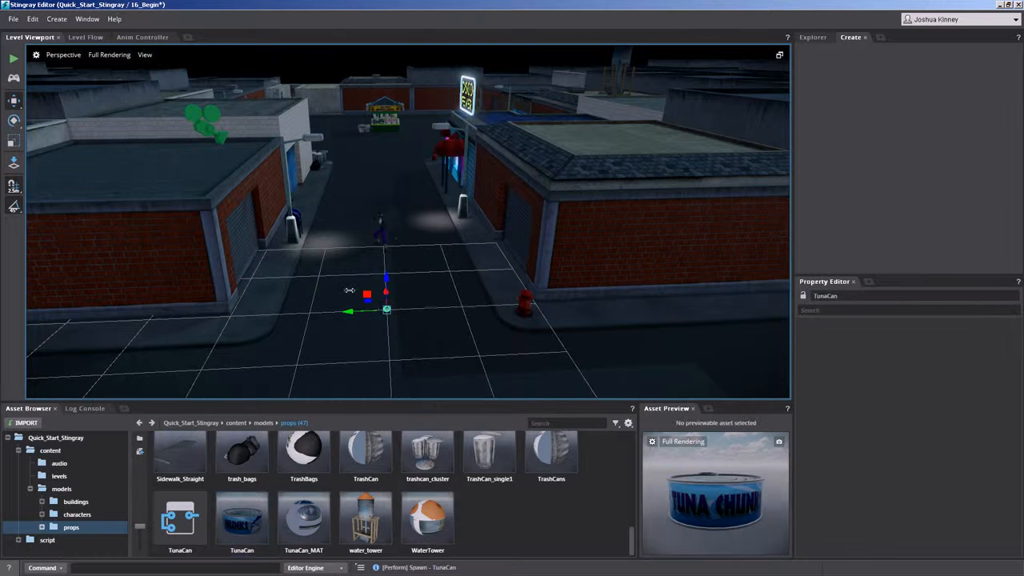
{"action": "mouse_move", "coordinate": [374, 300]}
{"action": "right_mouse_down", "text": "alt"}
{"action": "mouse_move", "coordinate": [446, 249]}
{"action": "mouse_move", "coordinate": [393, 220]}
{"action": "mouse_move", "coordinate": [416, 232]}
{"action": "right_mouse_up", "text": "alt"}
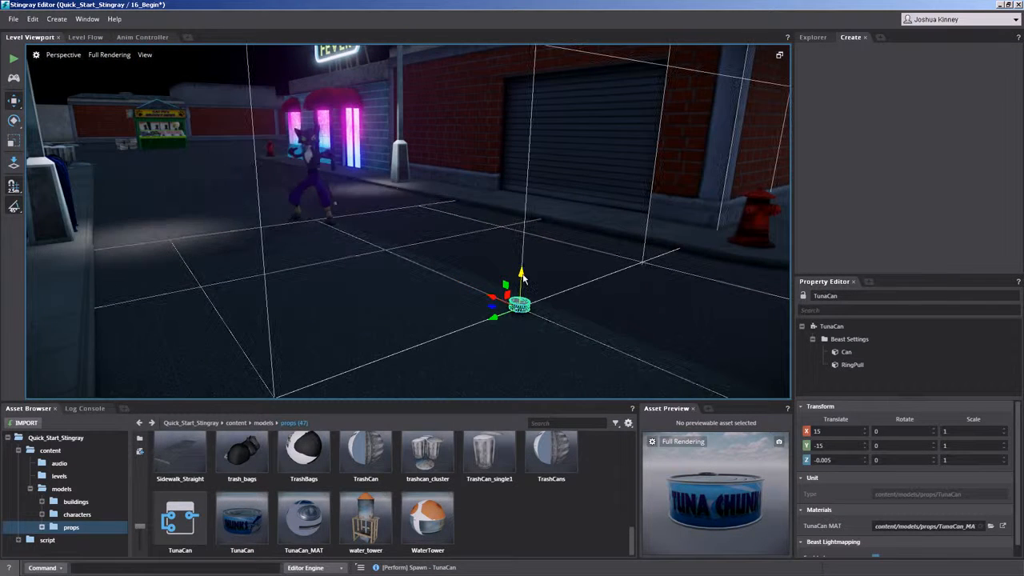
Step: Raise the placed tuna can along Z to about 0.78 above the ground
{"action": "left_click_drag", "start_coordinate": [521, 272], "coordinate": [521, 270]}
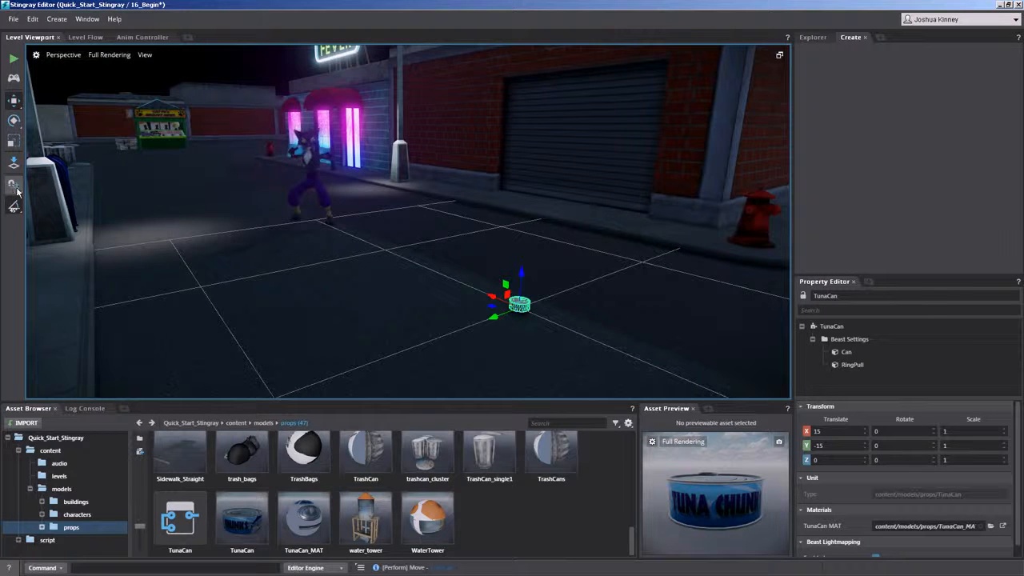
{"action": "left_click_drag", "start_coordinate": [524, 276], "coordinate": [521, 196]}
{"action": "middle_click_drag", "start_coordinate": [480, 240], "coordinate": [400, 240]}
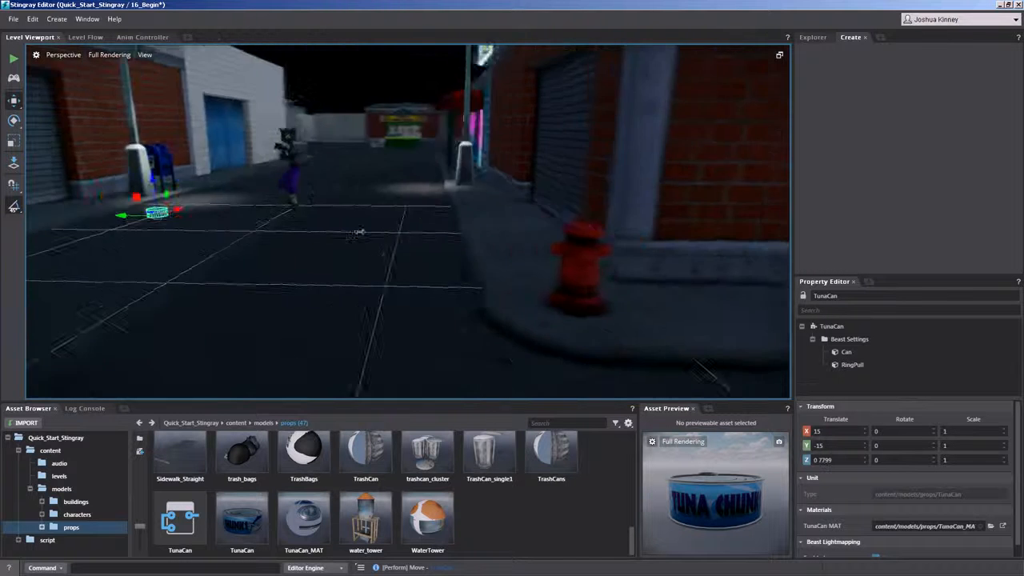
{"action": "mouse_move", "coordinate": [448, 264]}
{"action": "middle_mouse_down"}
{"action": "mouse_move", "coordinate": [400, 307]}
{"action": "mouse_move", "coordinate": [370, 308]}
{"action": "mouse_move", "coordinate": [362, 289]}
{"action": "mouse_move", "coordinate": [375, 315]}
{"action": "middle_mouse_up"}
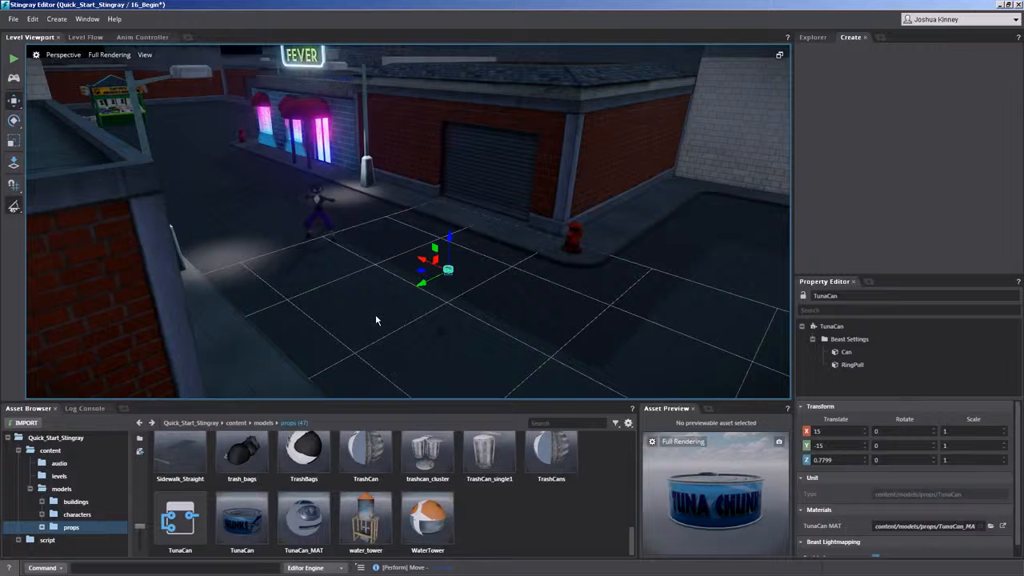
{"action": "left_click", "coordinate": [253, 527]}
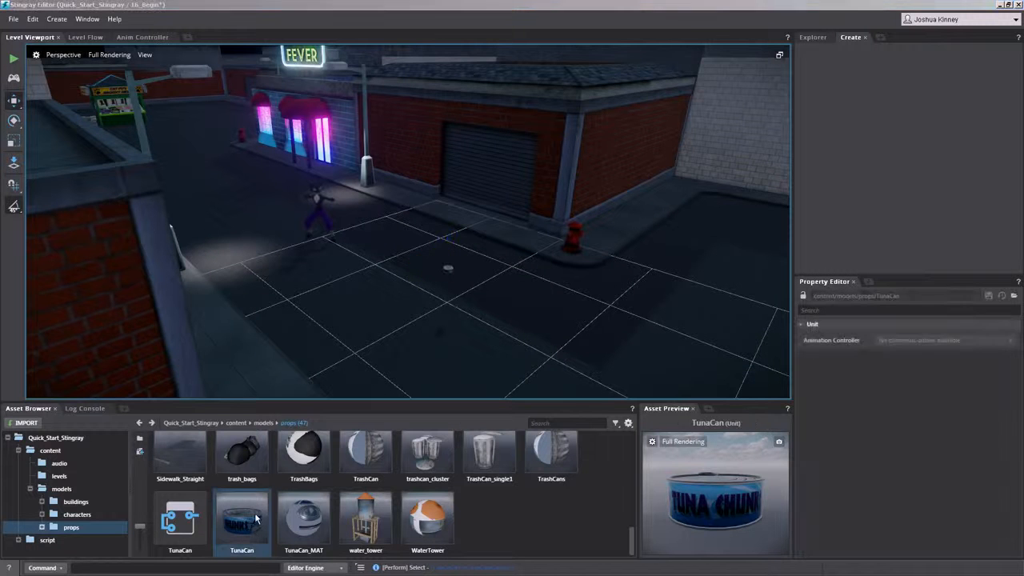
Step: Set the TunaCan_Collider actor to a static template with a sphere shape type
{"action": "double_click", "coordinate": [264, 516]}
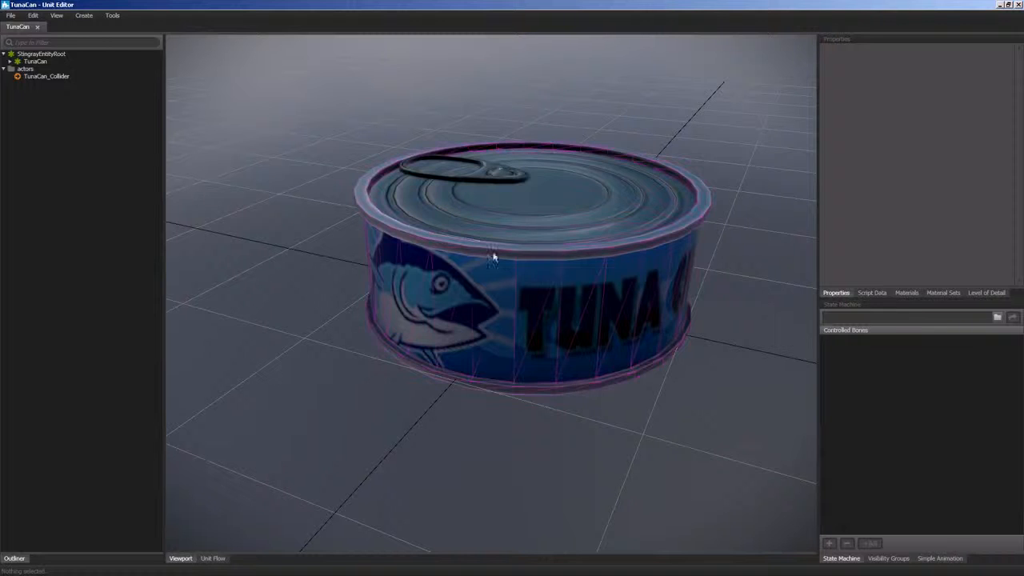
{"action": "left_click", "coordinate": [42, 76]}
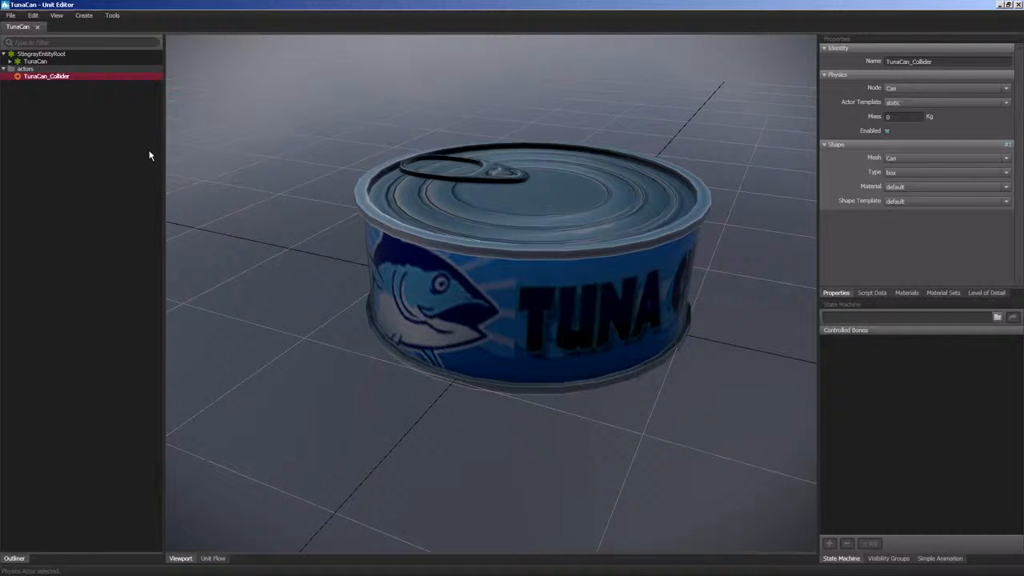
{"action": "left_click", "coordinate": [903, 104]}
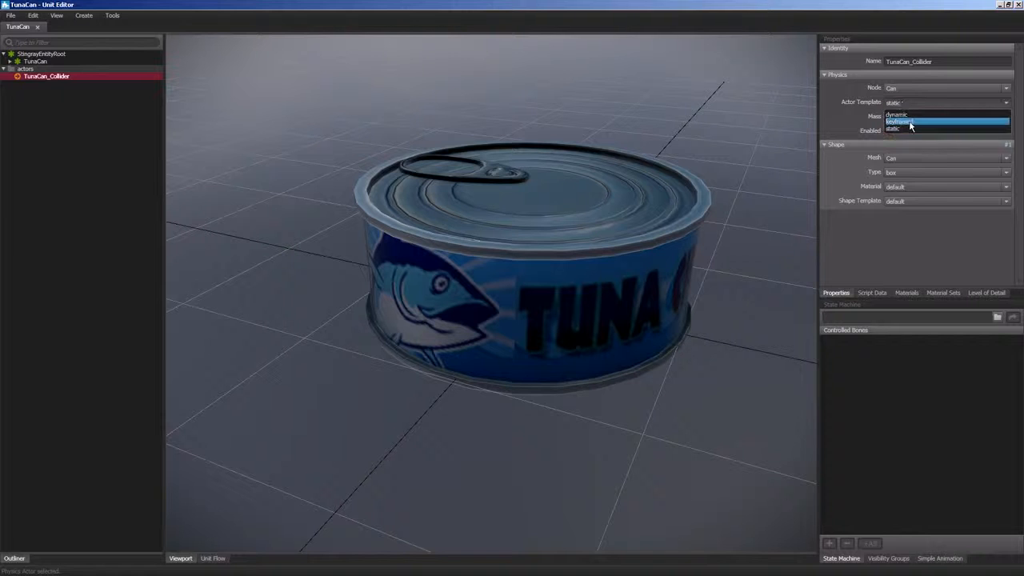
{"action": "left_click", "coordinate": [910, 122]}
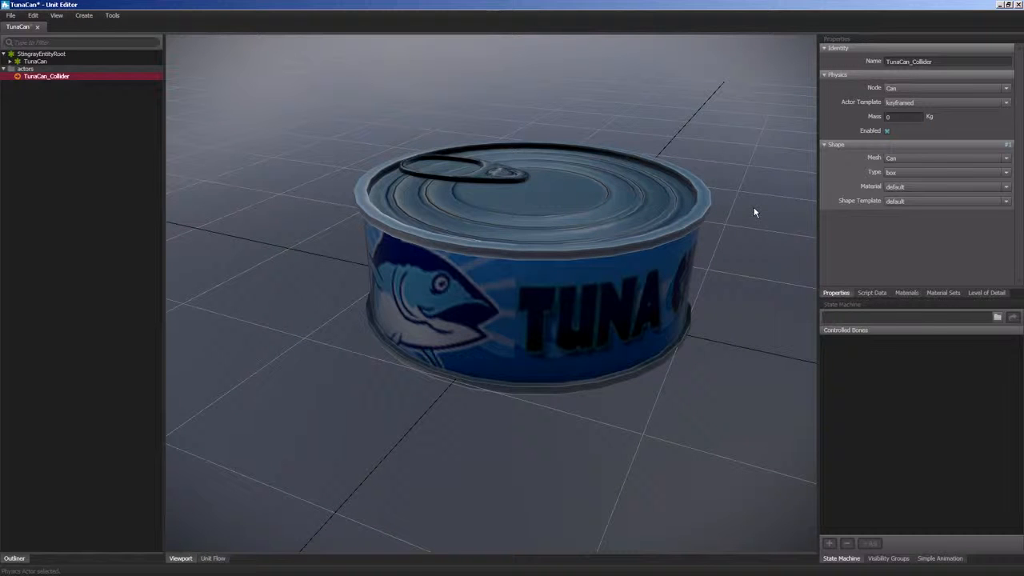
{"action": "left_click", "coordinate": [912, 103]}
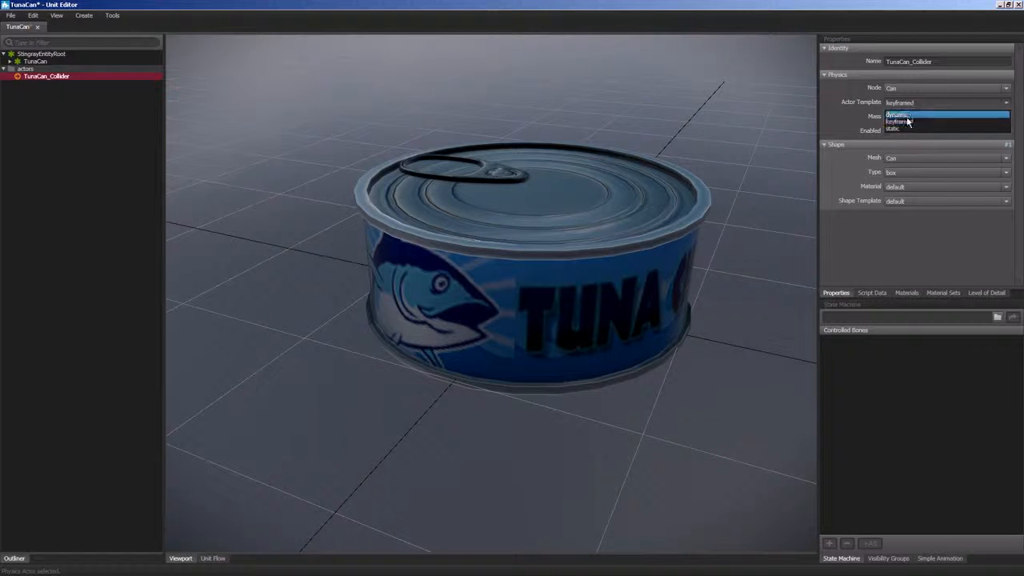
{"action": "left_click", "coordinate": [904, 129]}
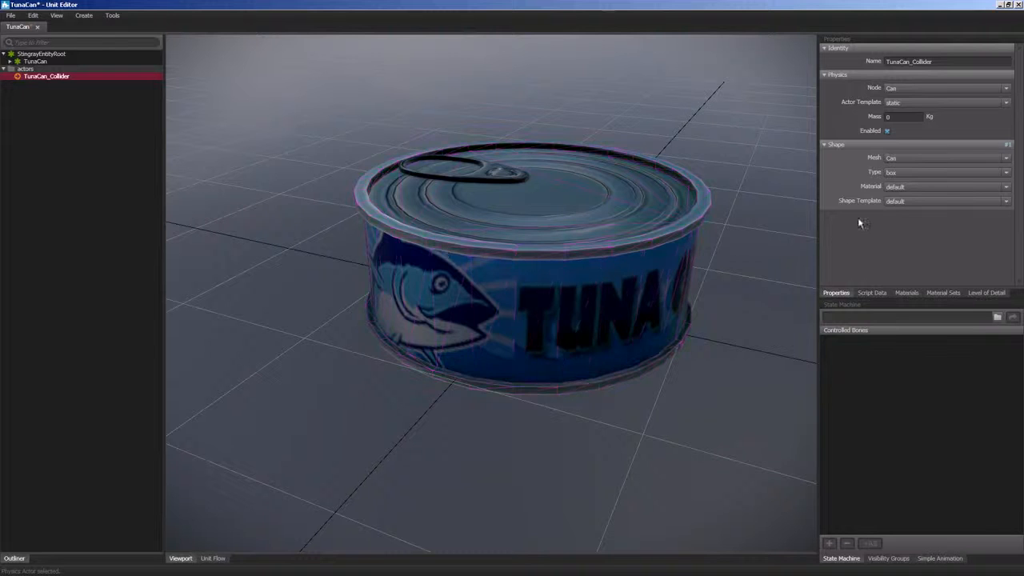
{"action": "left_click", "coordinate": [894, 172]}
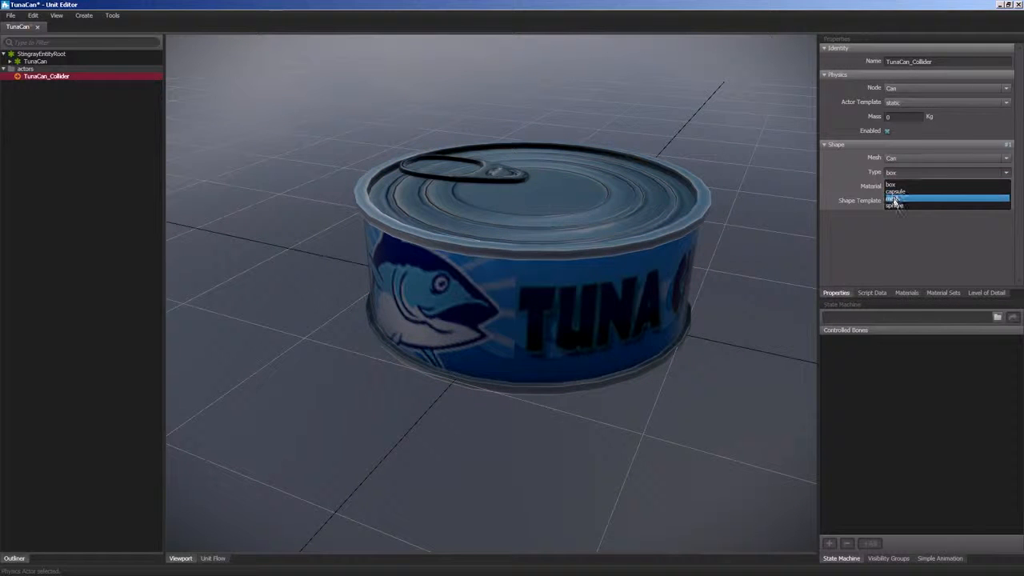
{"action": "left_click", "coordinate": [897, 207]}
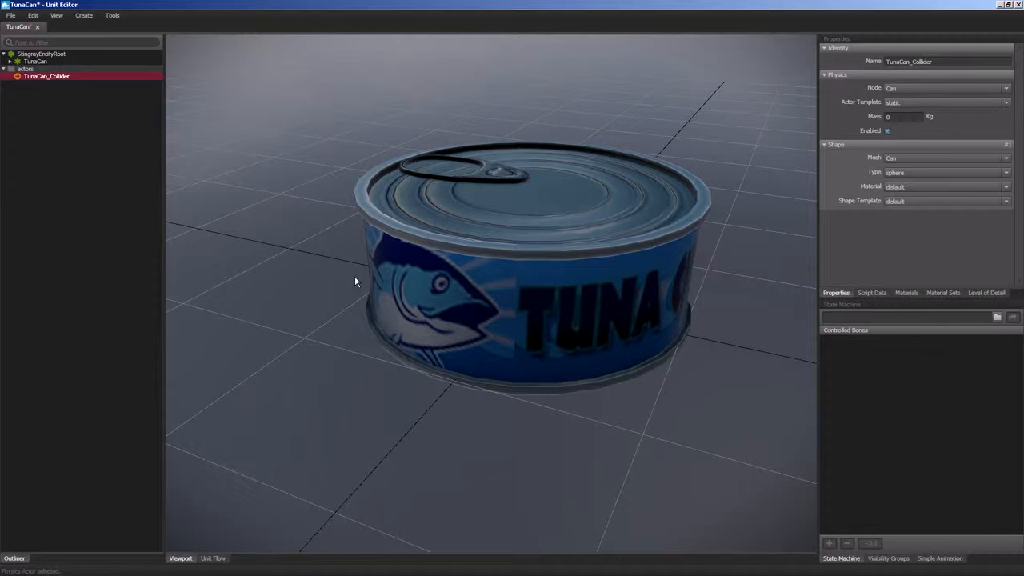
Step: Show physics actors to inspect the sphere collider around the can, then save the TunaCan unit
{"action": "left_click", "coordinate": [84, 15]}
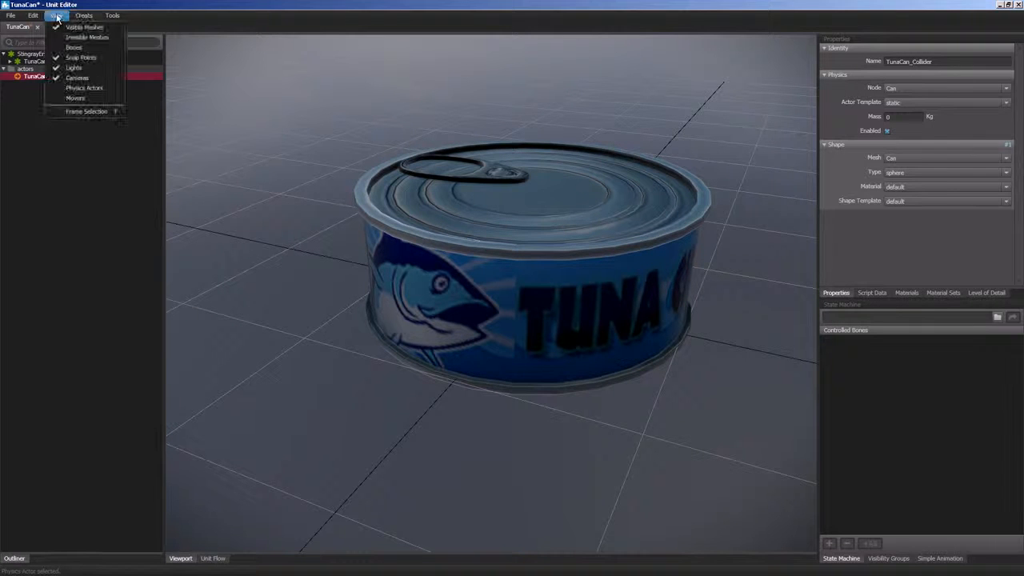
{"action": "left_click", "coordinate": [78, 89]}
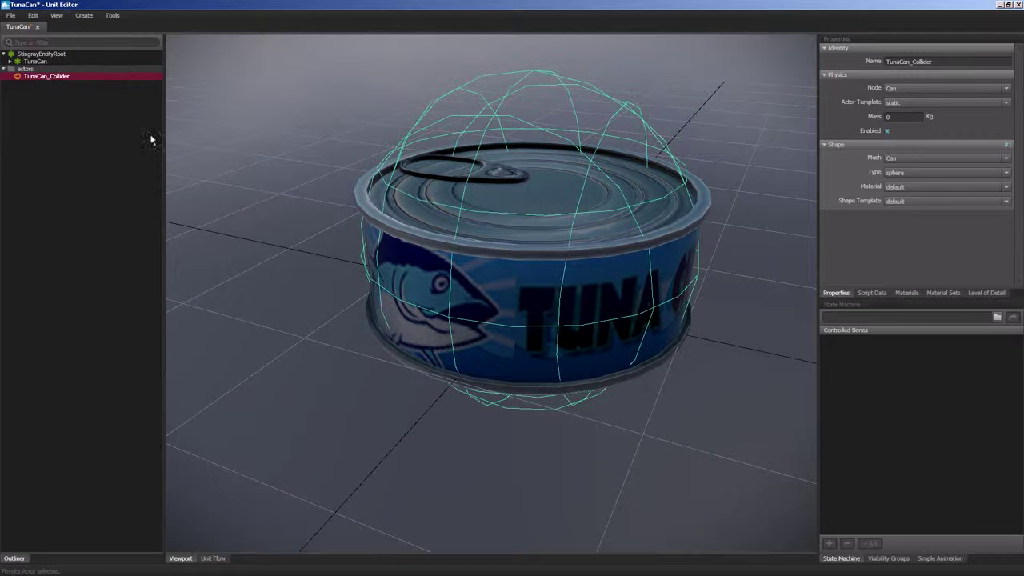
{"action": "scroll", "coordinate": [504, 315], "scroll_direction": "down", "scroll_amount": 3}
{"action": "left_click", "coordinate": [504, 320]}
{"action": "mouse_move", "coordinate": [504, 320]}
{"action": "left_mouse_down", "text": "alt"}
{"action": "mouse_move", "coordinate": [317, 253]}
{"action": "mouse_move", "coordinate": [612, 414]}
{"action": "mouse_move", "coordinate": [512, 336]}
{"action": "mouse_move", "coordinate": [560, 320]}
{"action": "left_mouse_up", "text": "alt"}
{"action": "scroll", "coordinate": [550, 320], "scroll_direction": "down", "scroll_amount": 3}
{"action": "scroll", "coordinate": [551, 320], "scroll_direction": "up", "scroll_amount": 2}
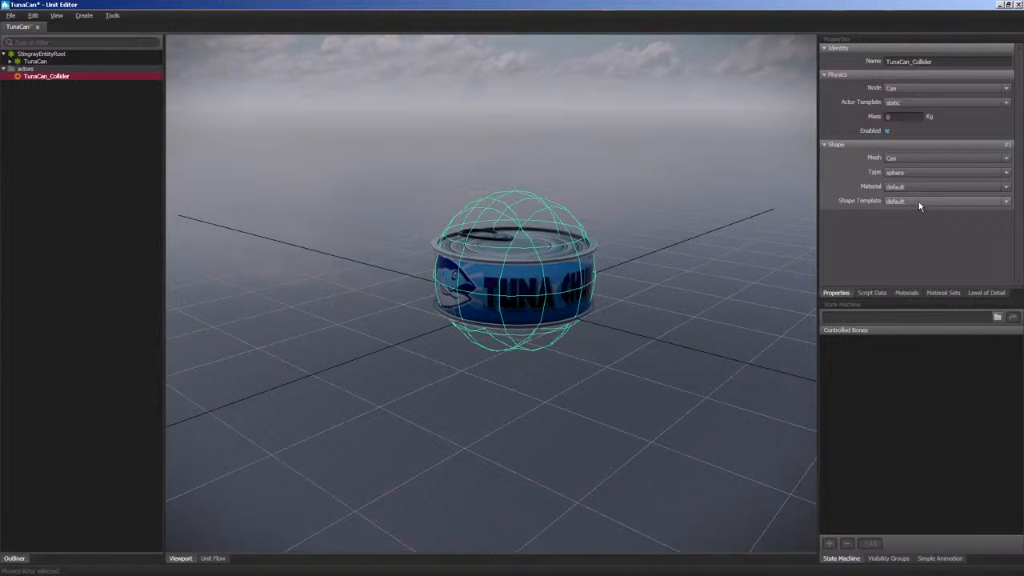
{"action": "key", "text": "ctrl+s"}
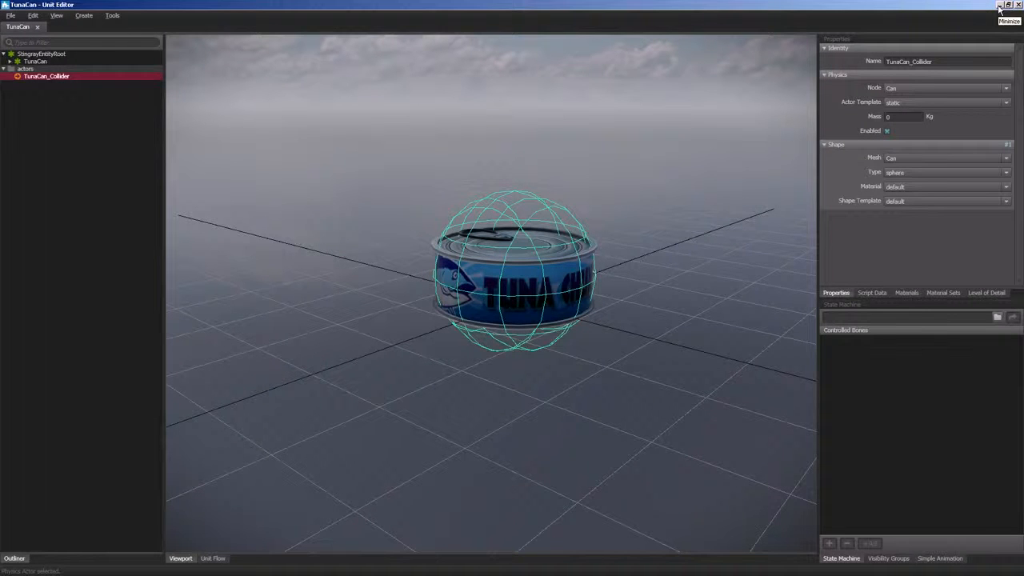
Step: Minimize the Unit Editor and browse to the Cat_Fu unit under models > characters > cat_fu
{"action": "left_click", "coordinate": [1000, 8]}
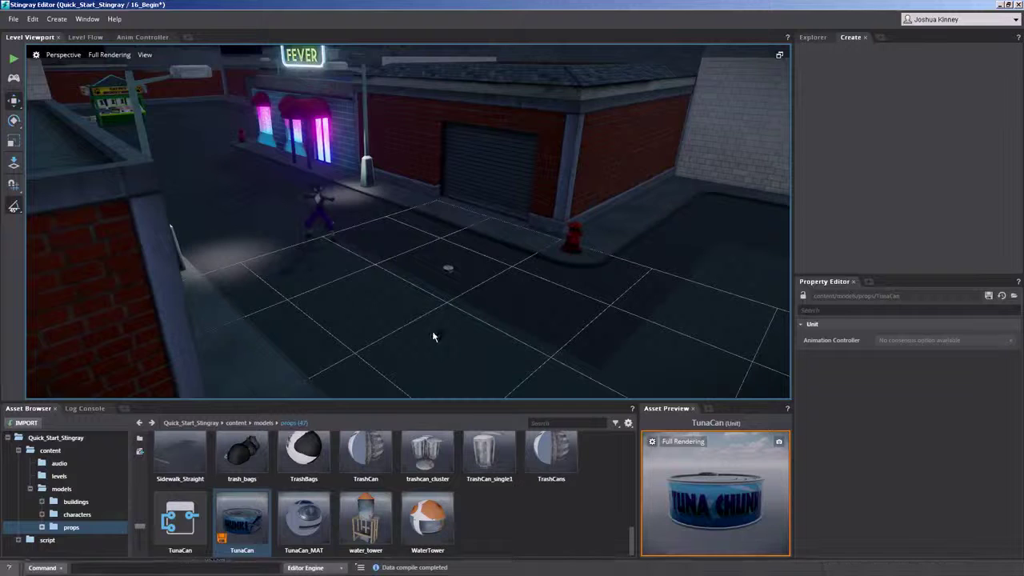
{"action": "left_click", "coordinate": [77, 514]}
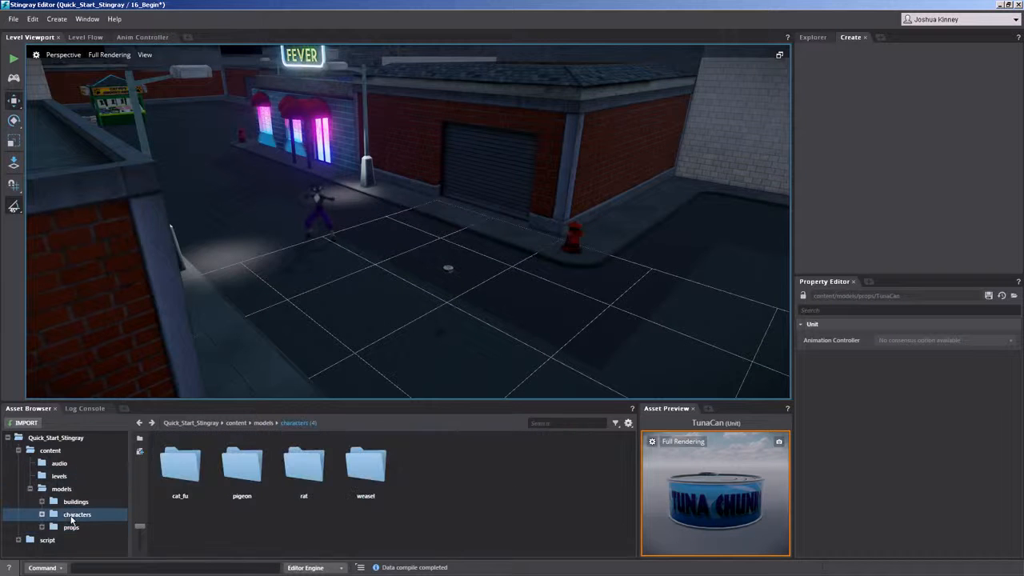
{"action": "double_click", "coordinate": [181, 464]}
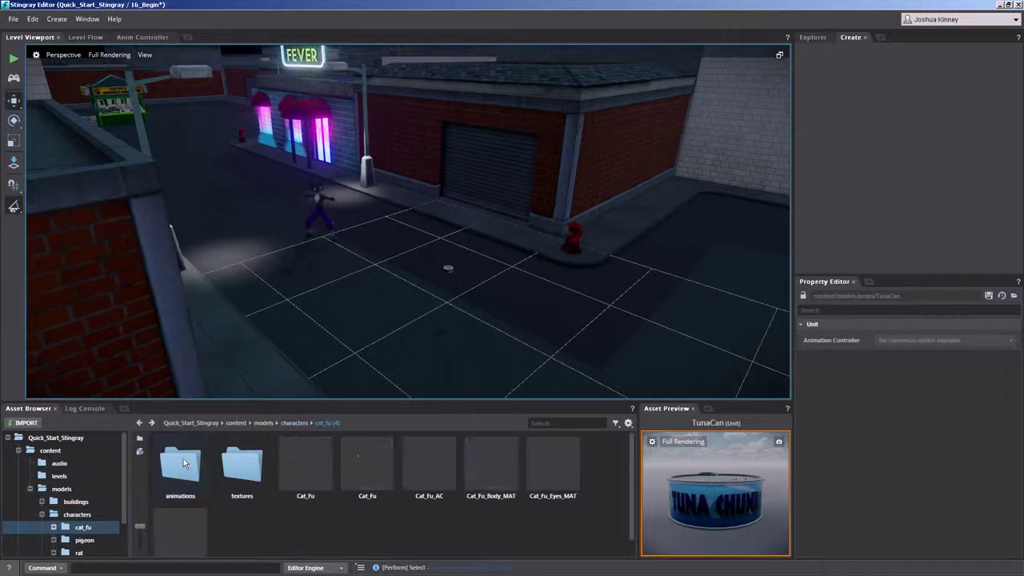
{"action": "left_click", "coordinate": [306, 466]}
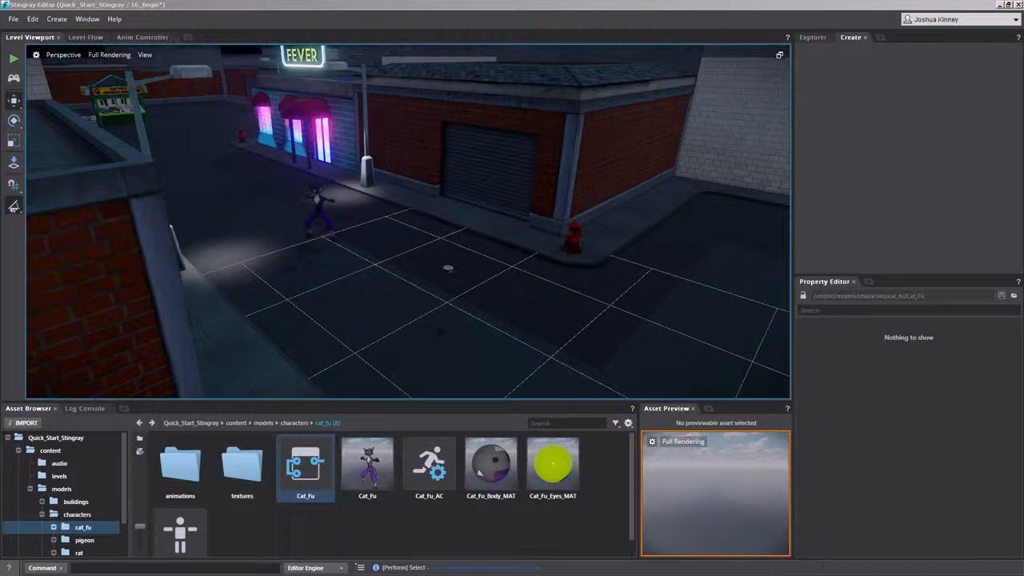
Step: Open Cat_Fu's unit flow and select the Get Mover Position and Move Mover nodes for grouping
{"action": "double_click", "coordinate": [305, 468]}
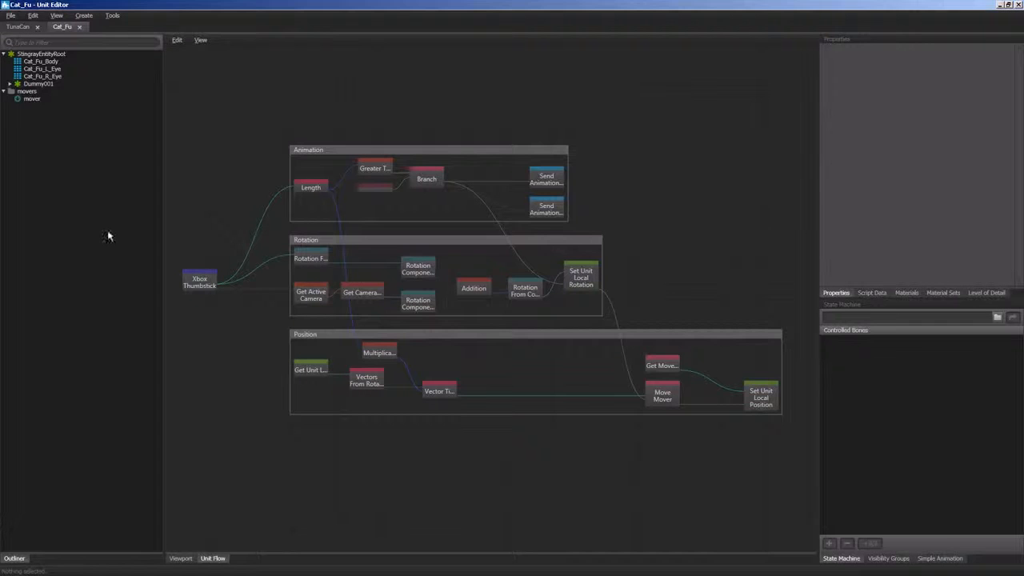
{"action": "scroll", "coordinate": [264, 200], "scroll_direction": "up", "scroll_amount": 1}
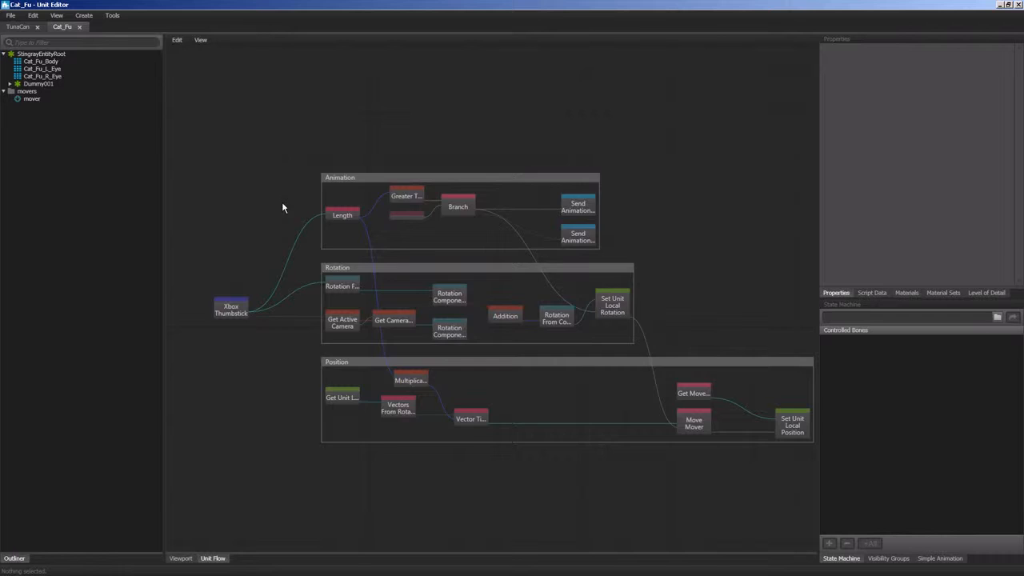
{"action": "scroll", "coordinate": [280, 201], "scroll_direction": "up", "scroll_amount": 1}
{"action": "middle_click_drag", "start_coordinate": [323, 264], "coordinate": [281, 214]}
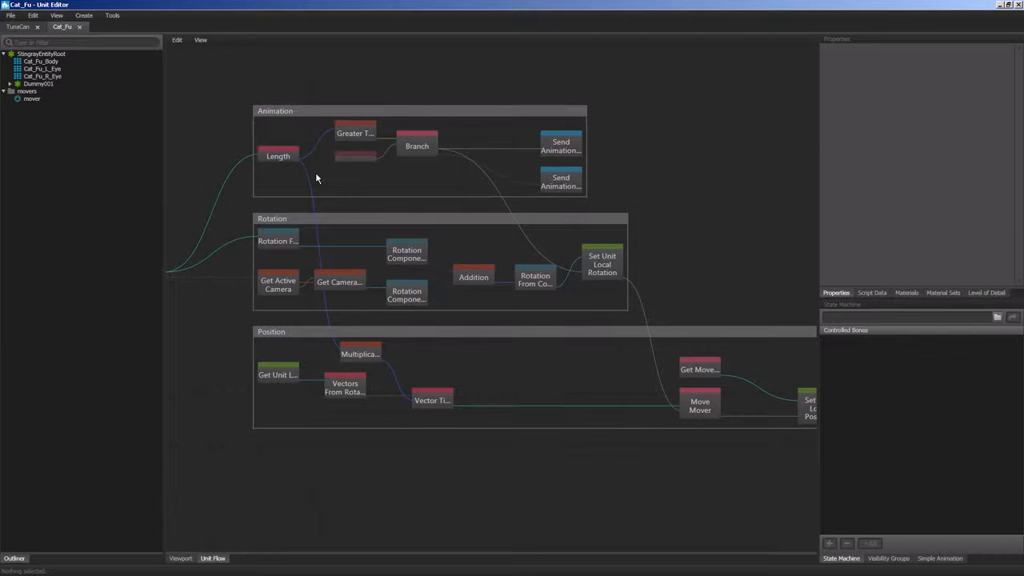
{"action": "scroll", "coordinate": [344, 264], "scroll_direction": "up", "scroll_amount": 5}
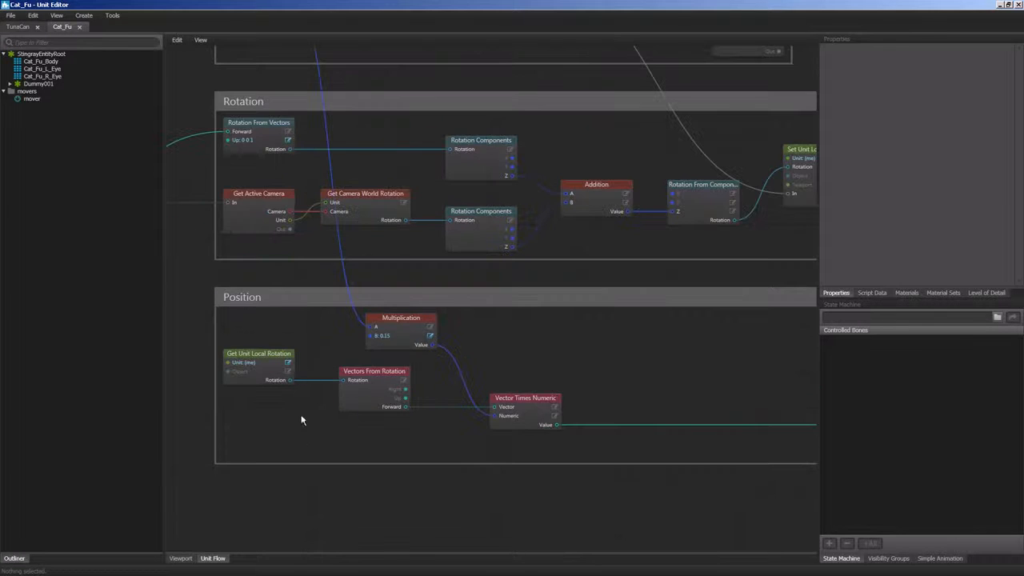
{"action": "middle_click_drag", "start_coordinate": [348, 327], "coordinate": [332, 332]}
{"action": "scroll", "coordinate": [332, 332], "scroll_direction": "down", "scroll_amount": 3}
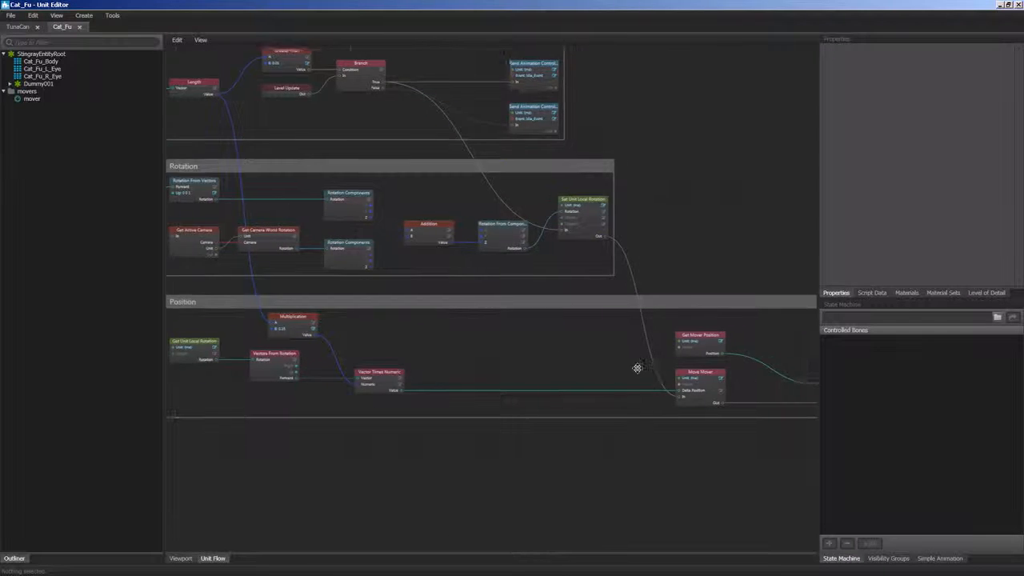
{"action": "middle_click_drag", "start_coordinate": [640, 320], "coordinate": [432, 310]}
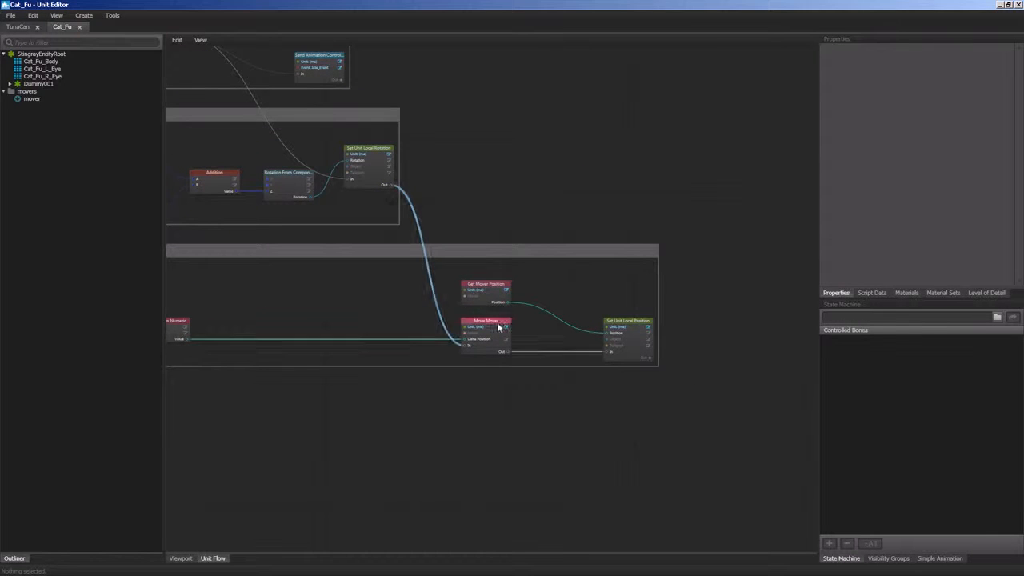
{"action": "left_click_drag", "start_coordinate": [441, 272], "coordinate": [520, 350]}
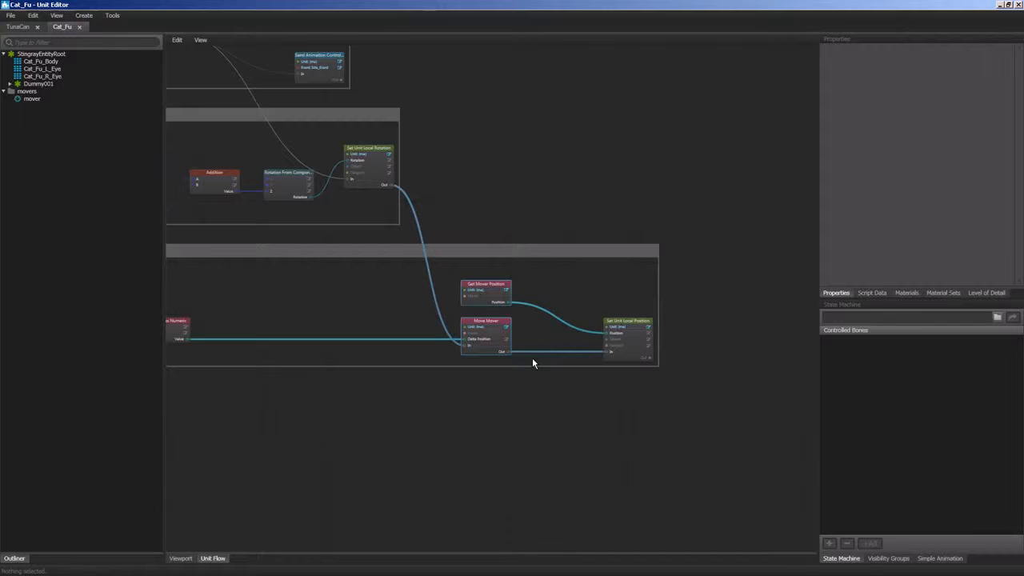
{"action": "right_click", "coordinate": [500, 287]}
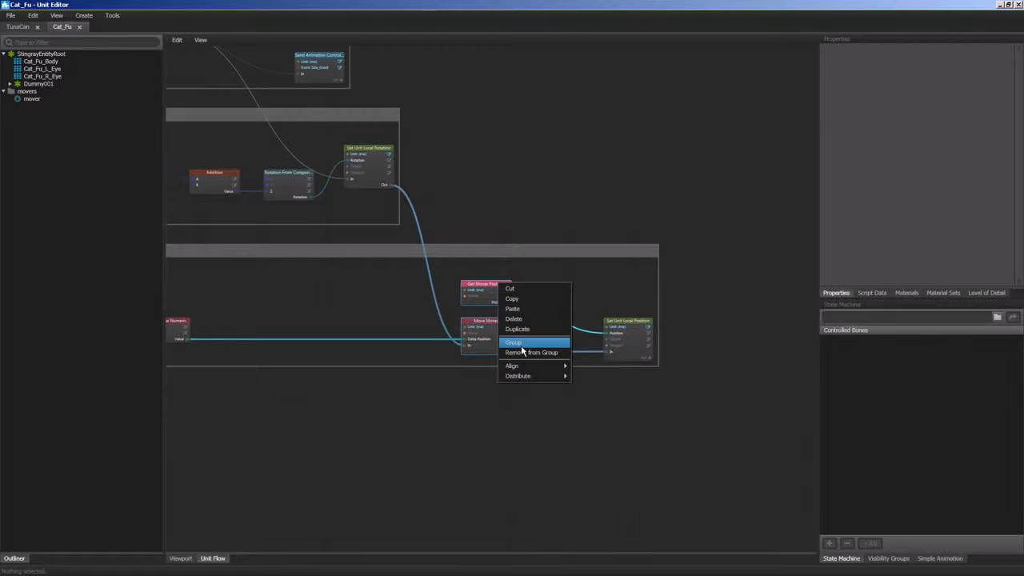
{"action": "left_click", "coordinate": [330, 286]}
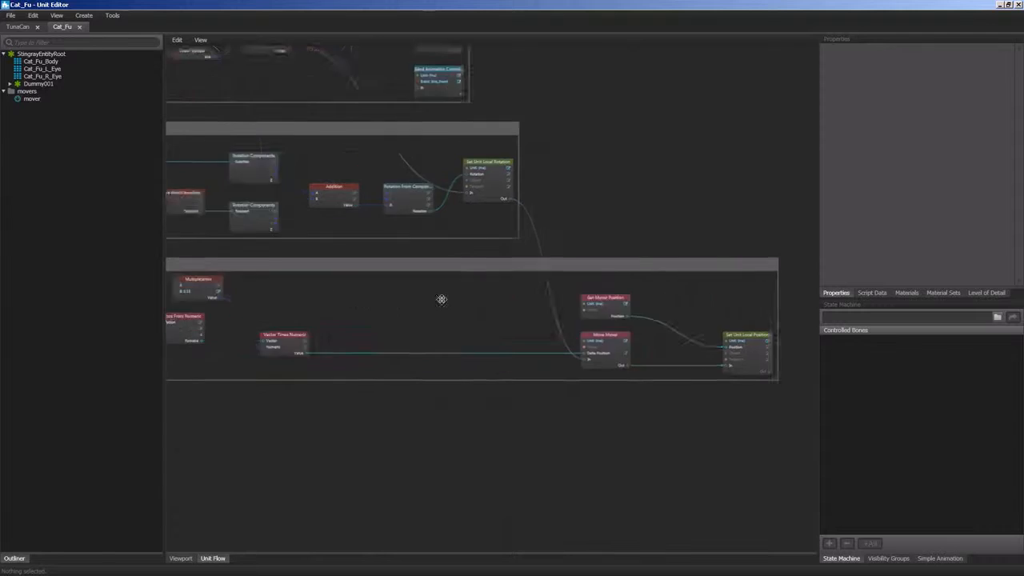
Step: Confirm Position as the group's title and reposition it beside the Animation group
{"action": "double_click", "coordinate": [287, 264]}
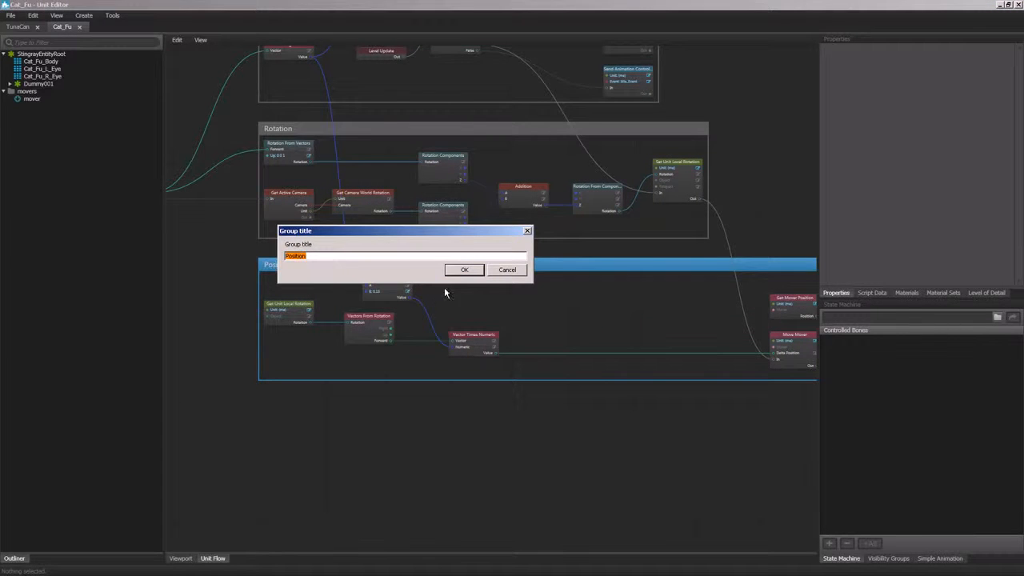
{"action": "left_click", "coordinate": [507, 270]}
{"action": "scroll", "coordinate": [320, 240], "scroll_direction": "up", "scroll_amount": 3}
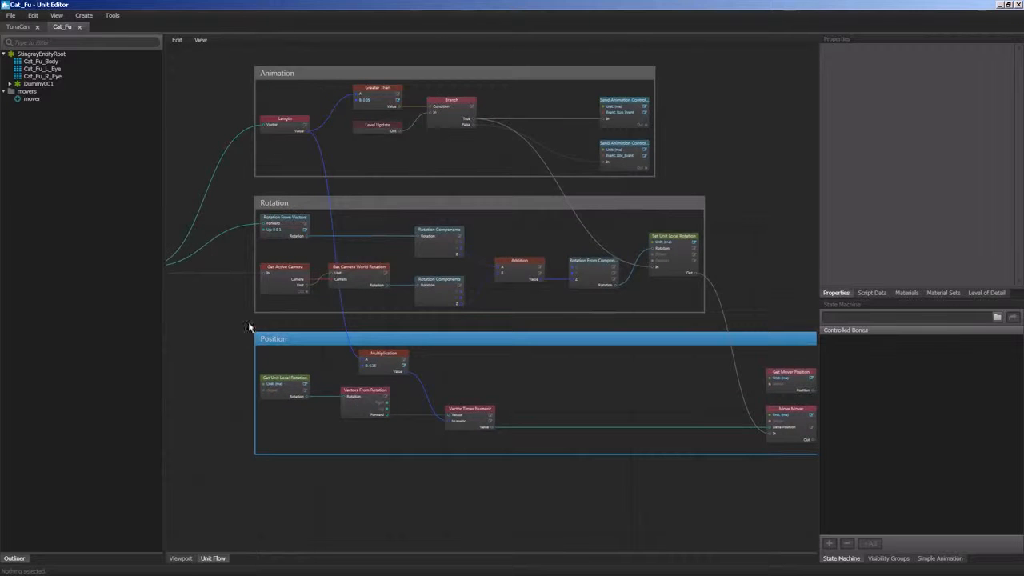
{"action": "scroll", "coordinate": [360, 346], "scroll_direction": "down", "scroll_amount": 1}
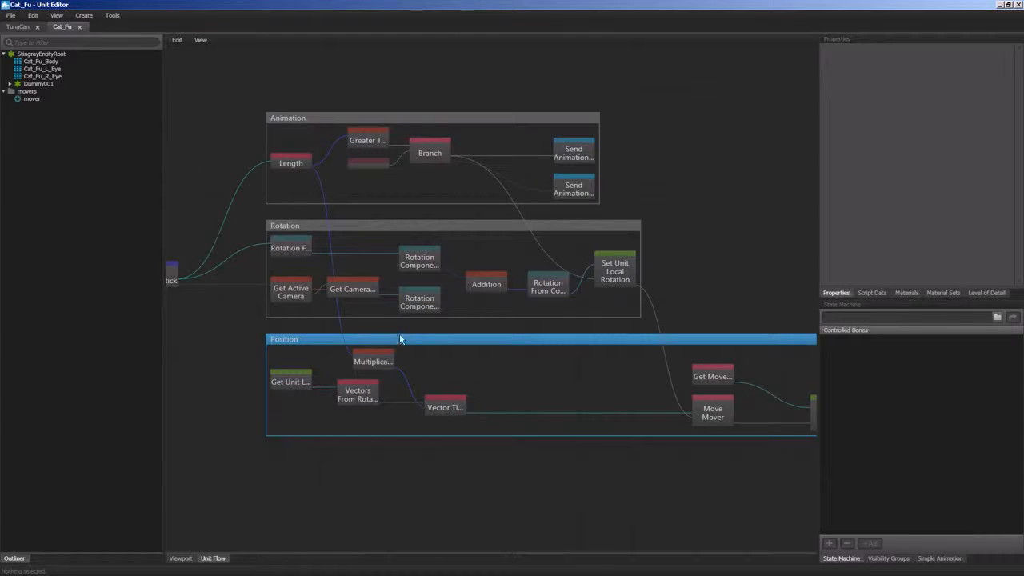
{"action": "mouse_move", "coordinate": [401, 340]}
{"action": "left_mouse_down"}
{"action": "mouse_move", "coordinate": [422, 339]}
{"action": "mouse_move", "coordinate": [401, 354]}
{"action": "mouse_move", "coordinate": [393, 343]}
{"action": "left_mouse_up"}
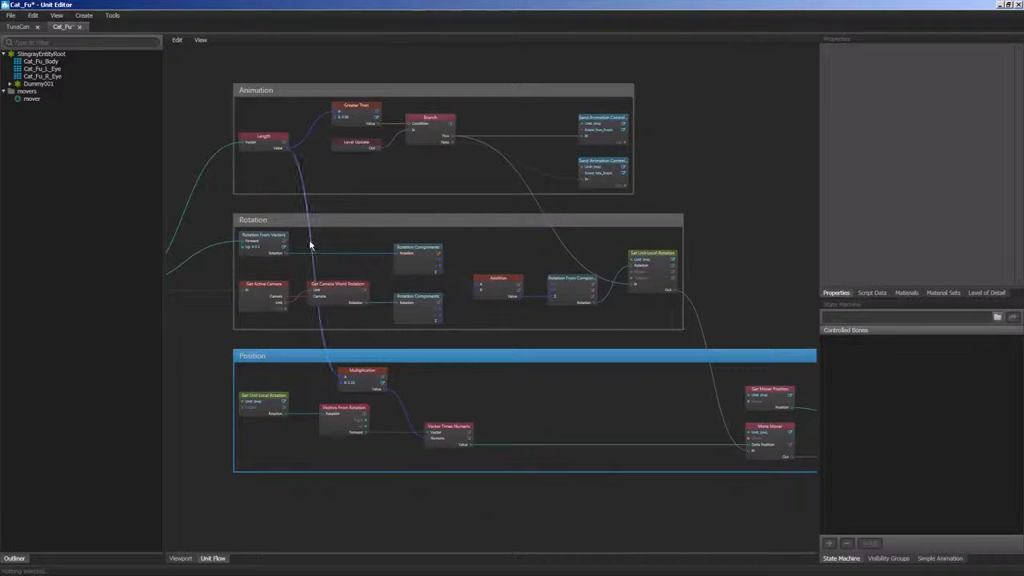
{"action": "scroll", "coordinate": [330, 239], "scroll_direction": "down", "scroll_amount": 3}
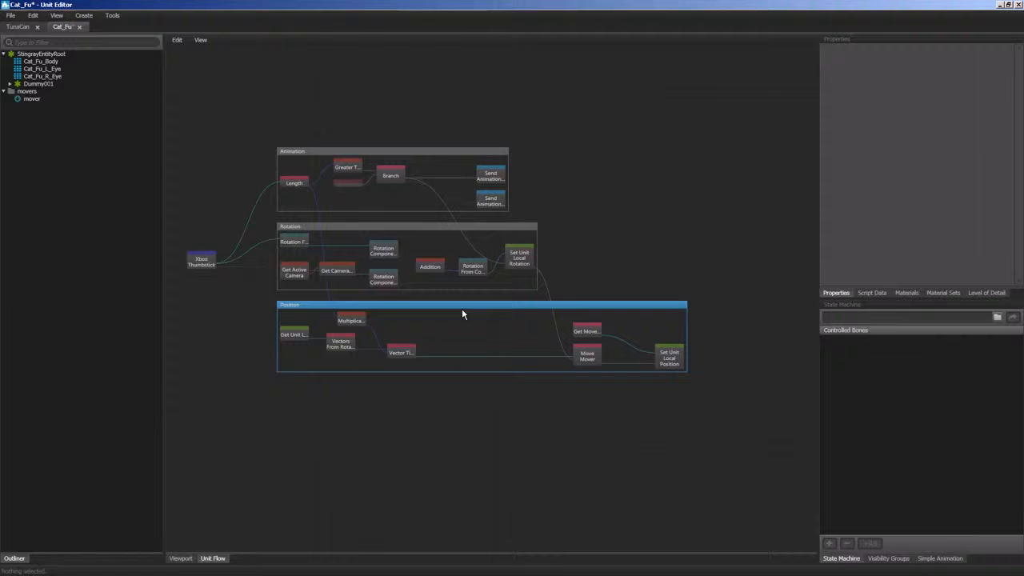
{"action": "middle_click_drag", "start_coordinate": [310, 131], "coordinate": [330, 244]}
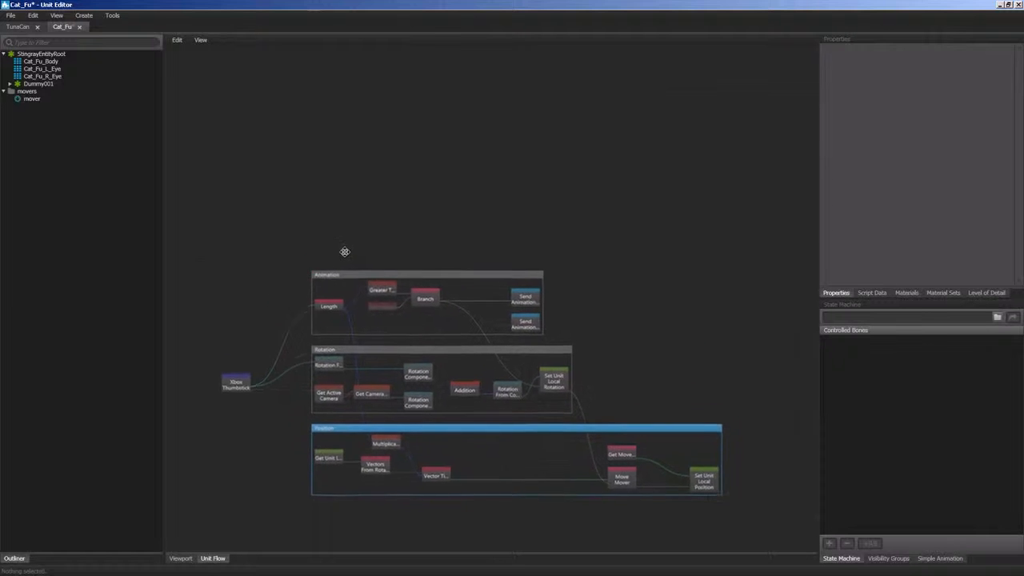
{"action": "scroll", "coordinate": [330, 244], "scroll_direction": "up", "scroll_amount": 4}
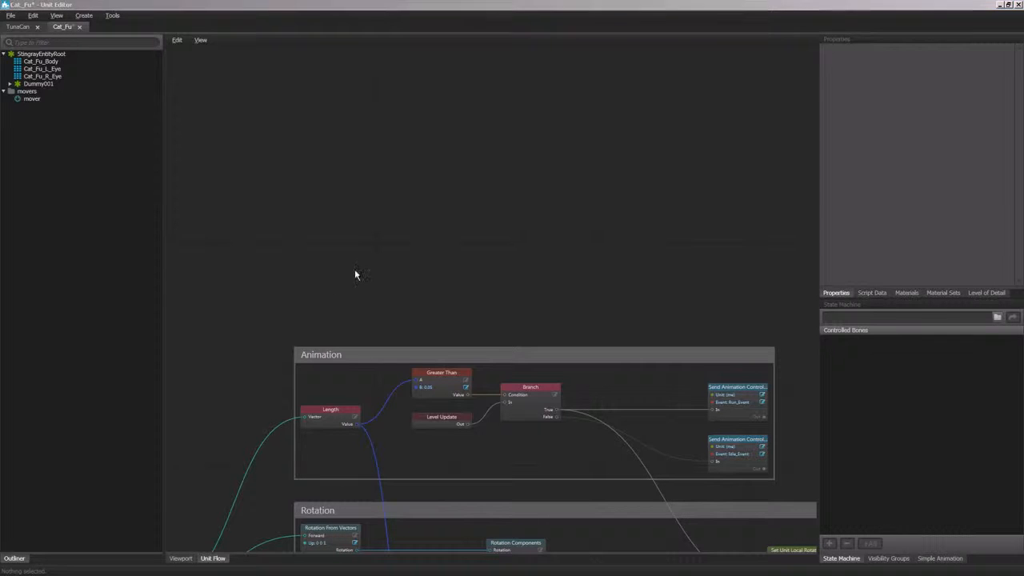
Step: Add a Mover Actor Collision event node on empty canvas above the Animation group
{"action": "right_click", "coordinate": [297, 208]}
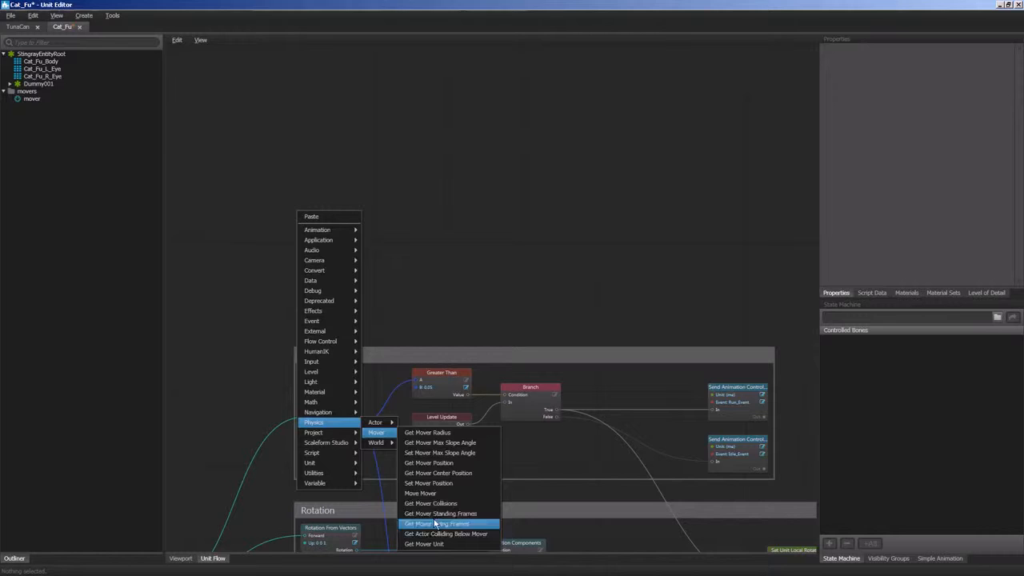
{"action": "mouse_move", "coordinate": [328, 321]}
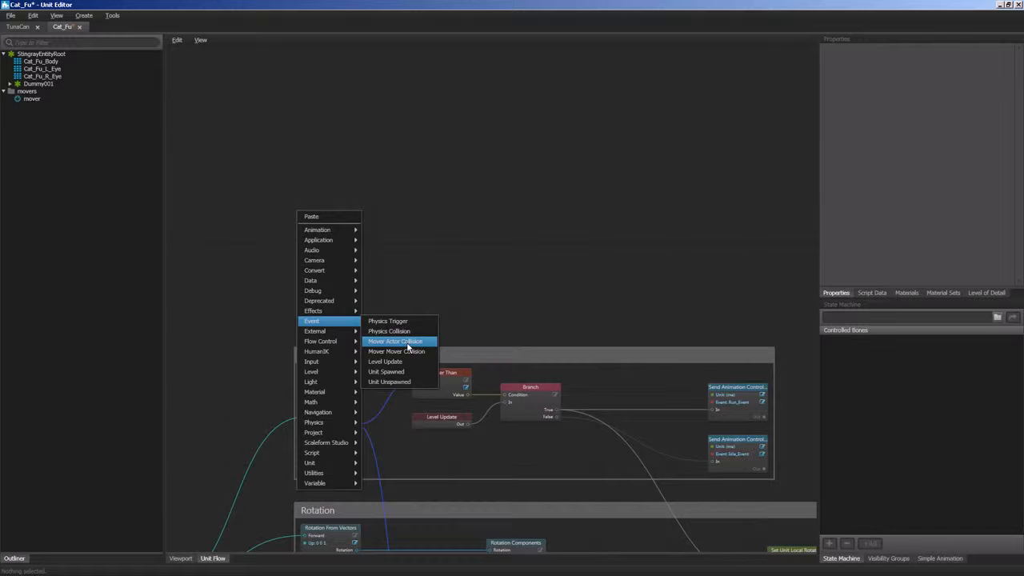
{"action": "left_click", "coordinate": [396, 342]}
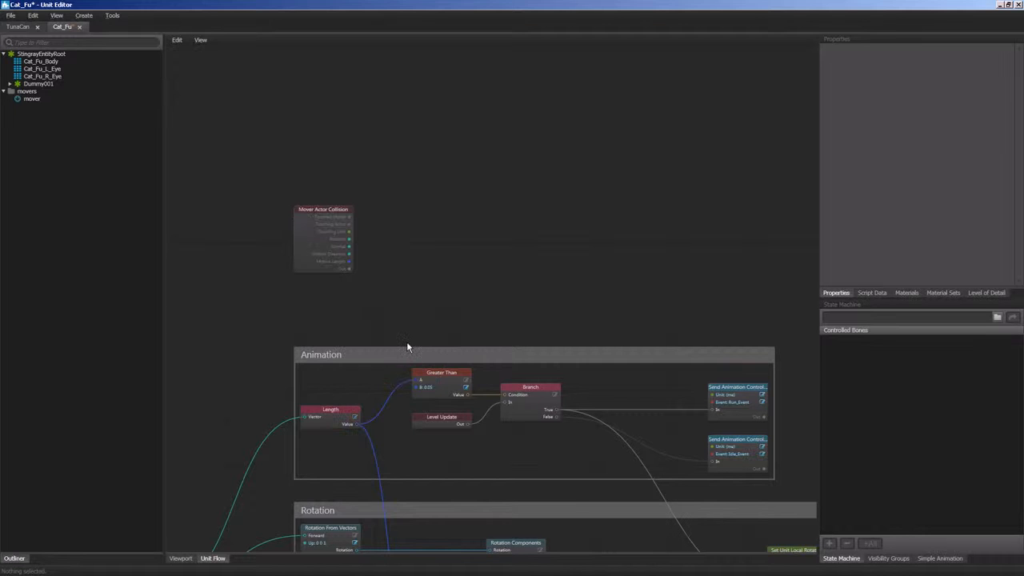
{"action": "scroll", "coordinate": [327, 273], "scroll_direction": "up", "scroll_amount": 2}
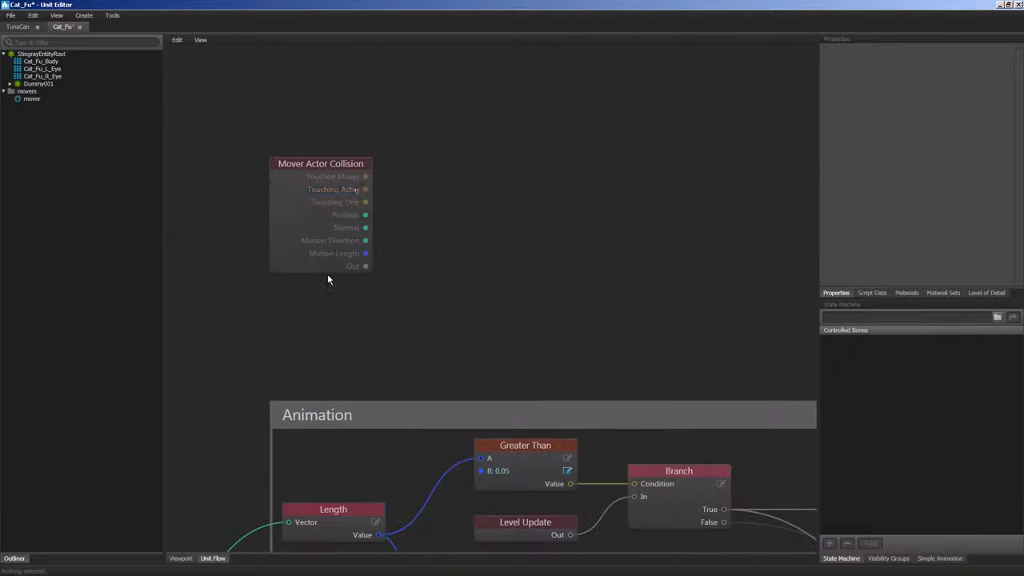
{"action": "scroll", "coordinate": [376, 192], "scroll_direction": "up", "scroll_amount": 2}
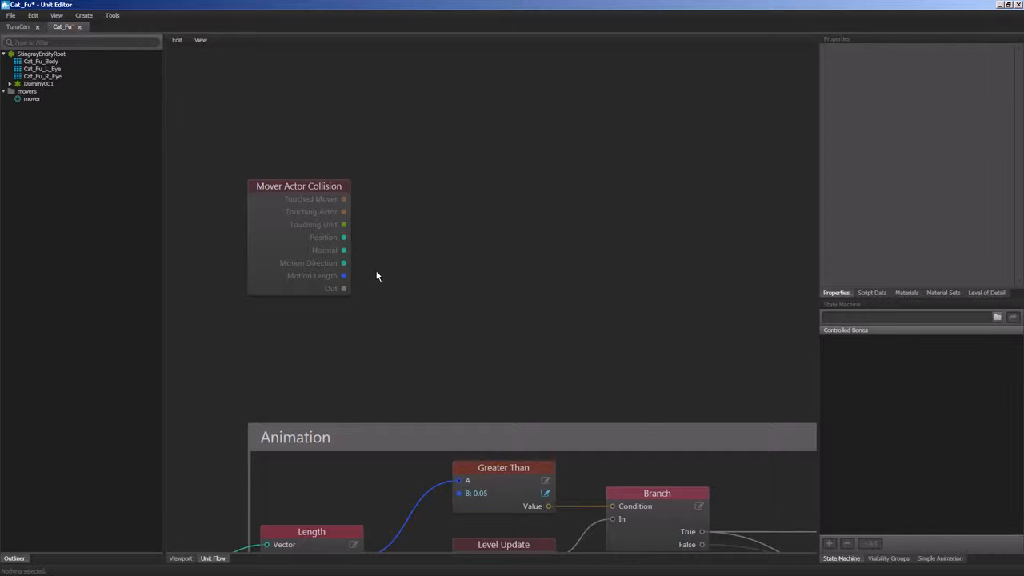
Step: Add a Unit Is Of Type node set to TunaCan and feed it the collision's Touching Unit output
{"action": "right_click", "coordinate": [412, 250]}
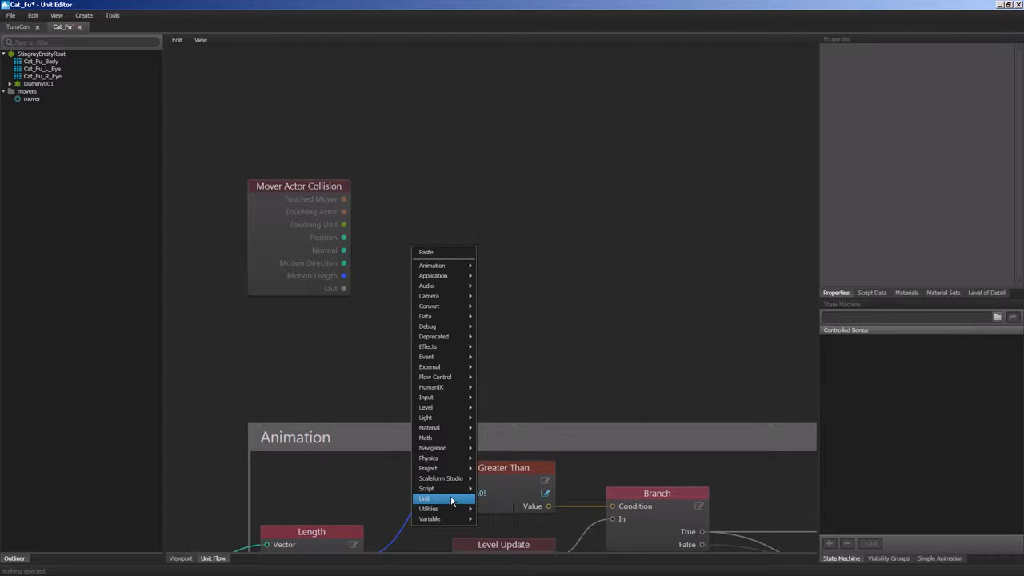
{"action": "mouse_move", "coordinate": [443, 498]}
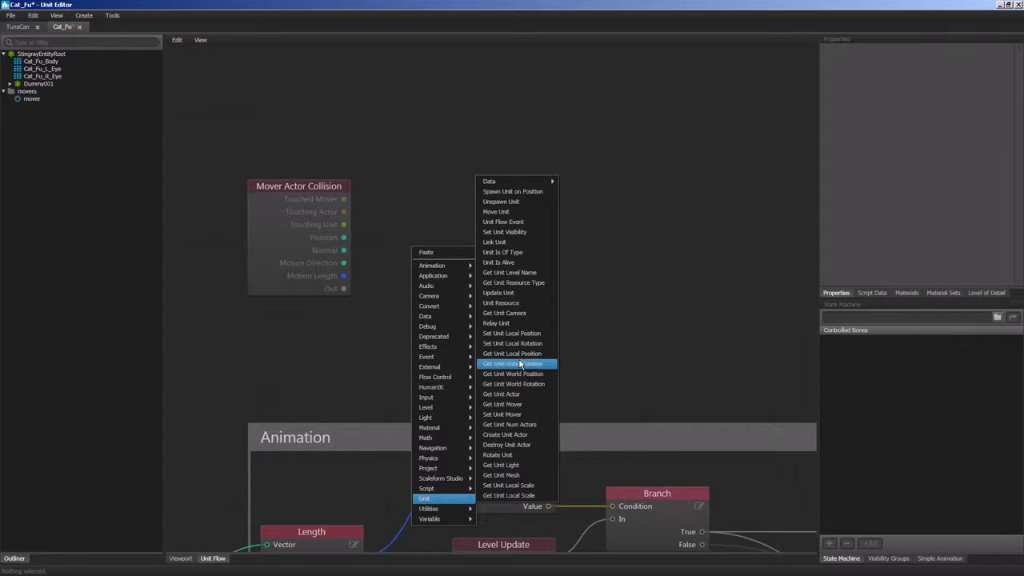
{"action": "left_click", "coordinate": [502, 252]}
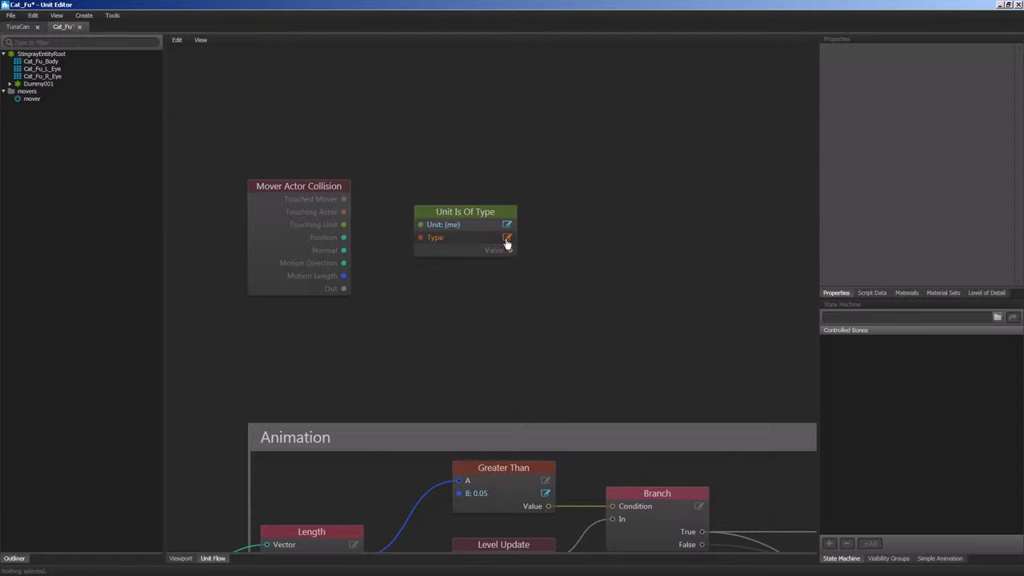
{"action": "left_click", "coordinate": [506, 240]}
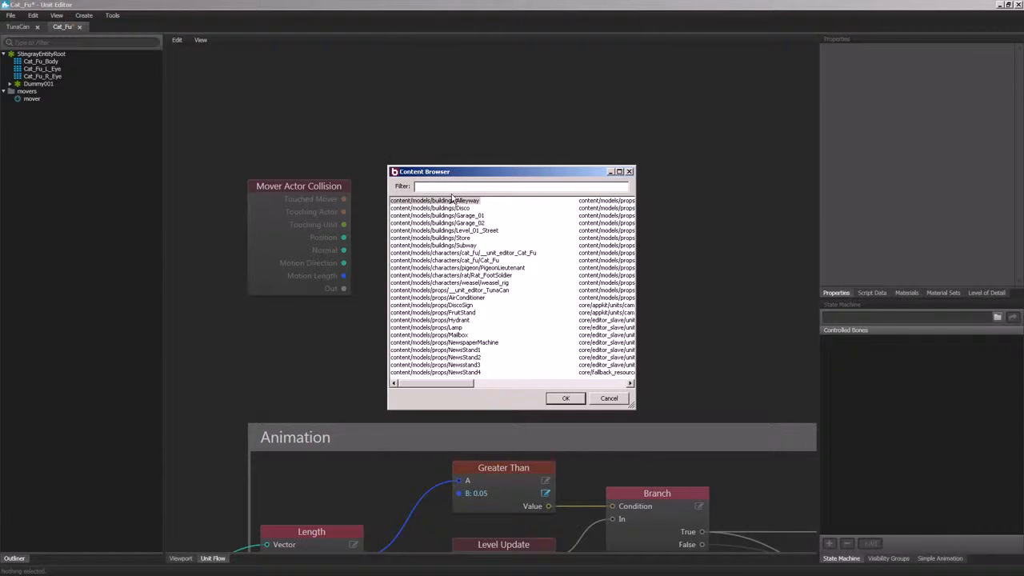
{"action": "type", "text": "tuna"}
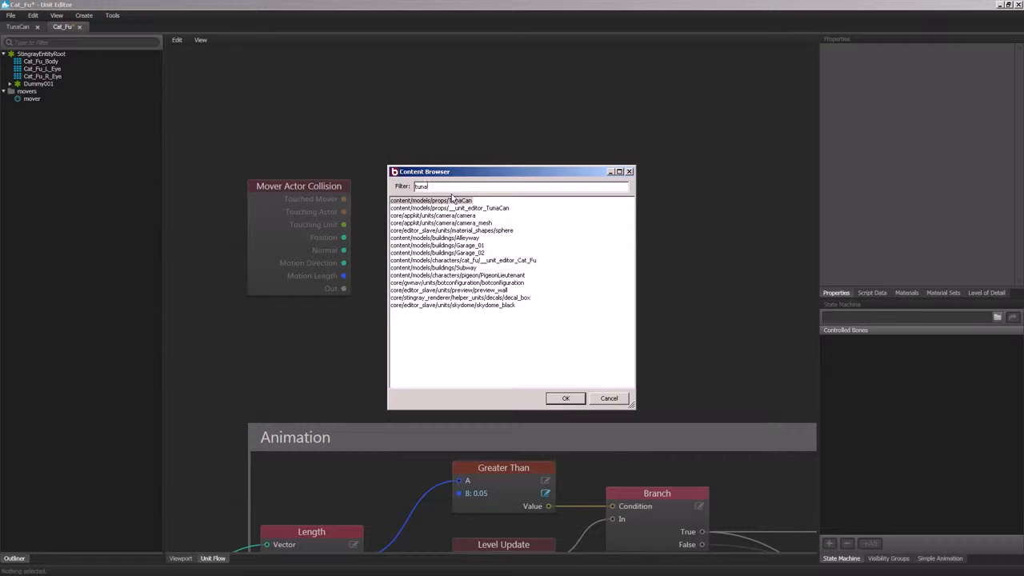
{"action": "left_click", "coordinate": [450, 200]}
{"action": "double_click", "coordinate": [451, 200]}
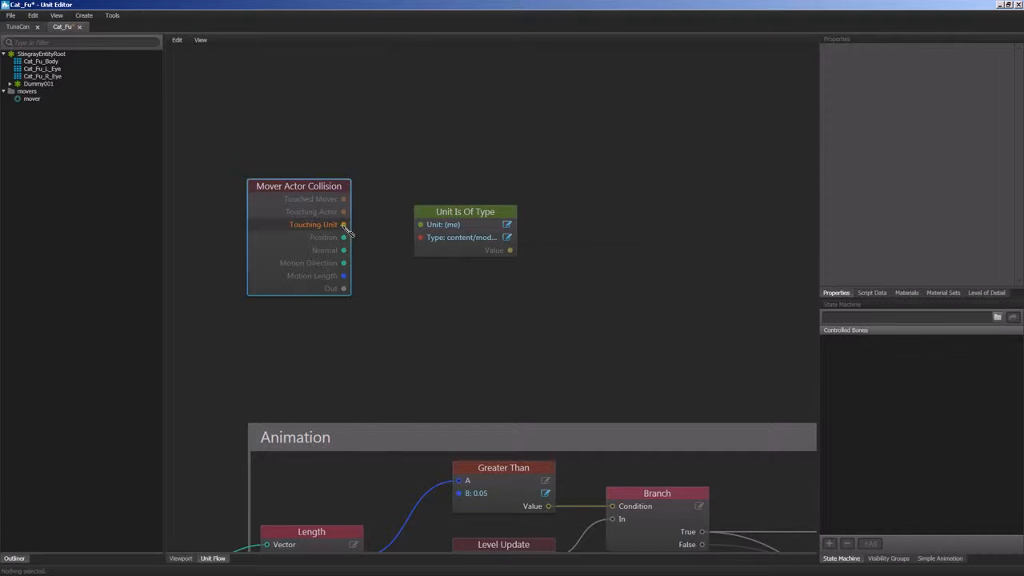
{"action": "left_click_drag", "start_coordinate": [344, 224], "coordinate": [420, 224]}
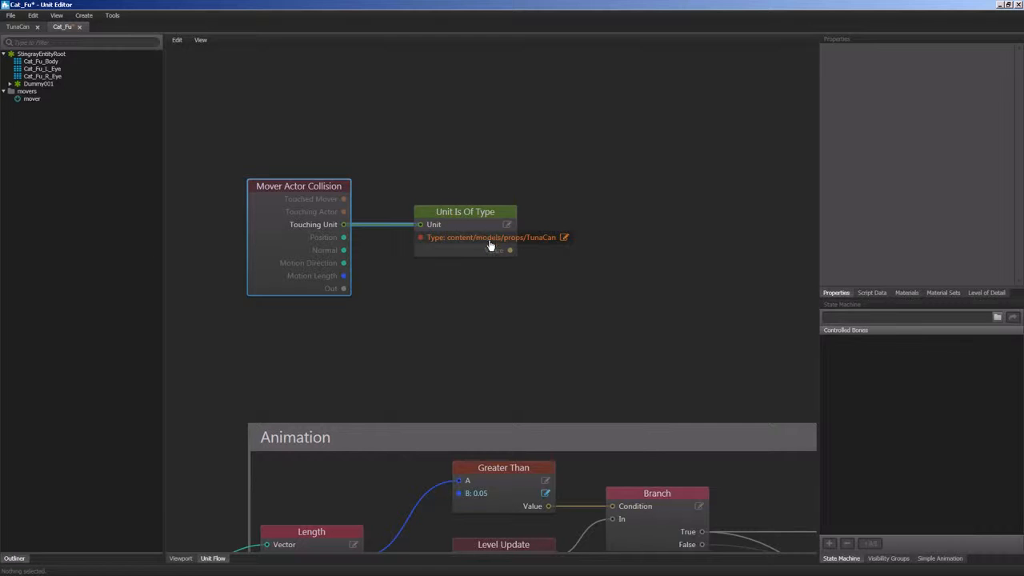
{"action": "middle_click_drag", "start_coordinate": [483, 284], "coordinate": [385, 275]}
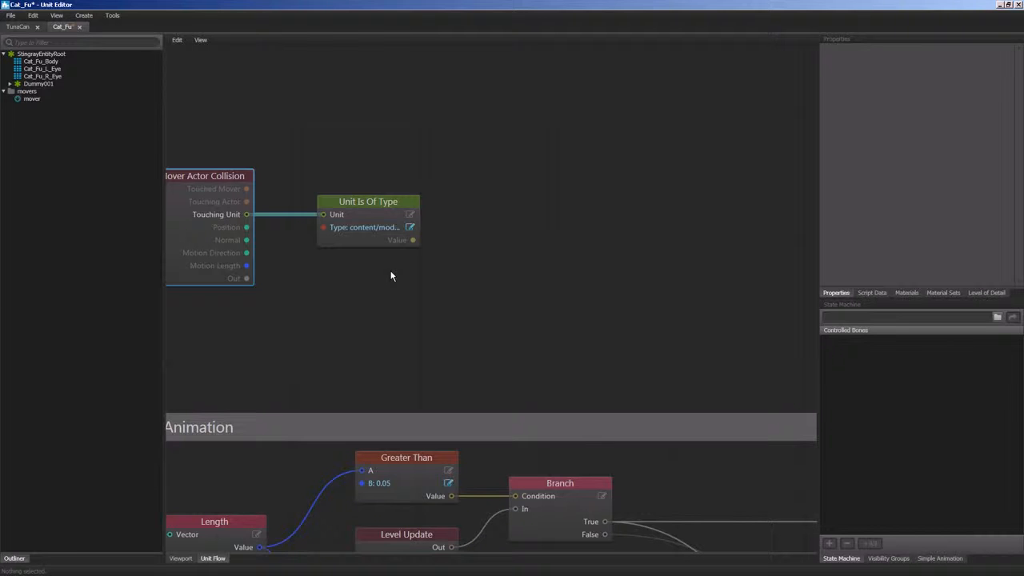
Step: Add a Branch node taking Unit Is Of Type's Value as Condition and the collision Out as In
{"action": "right_click", "coordinate": [509, 235]}
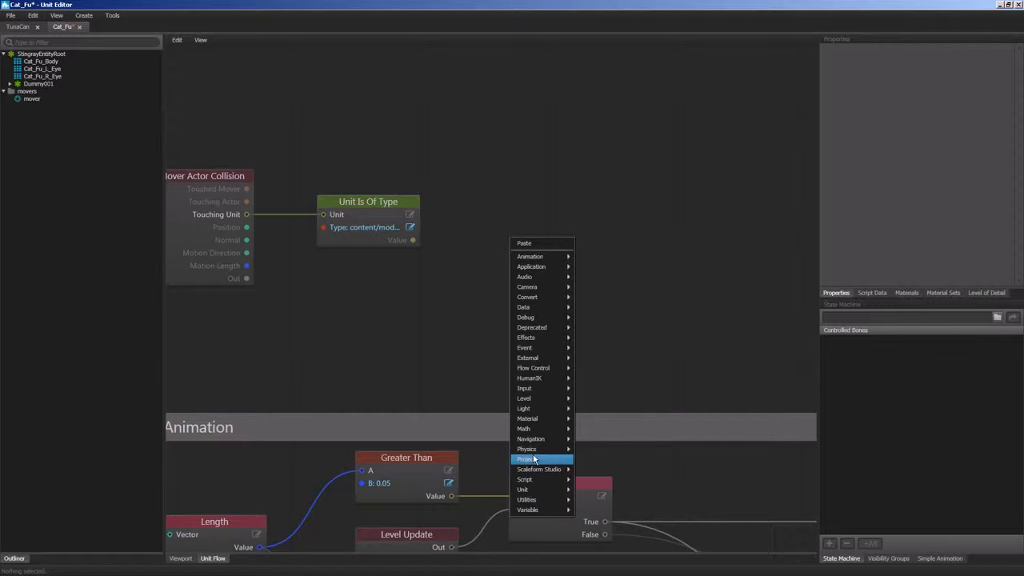
{"action": "mouse_move", "coordinate": [534, 368]}
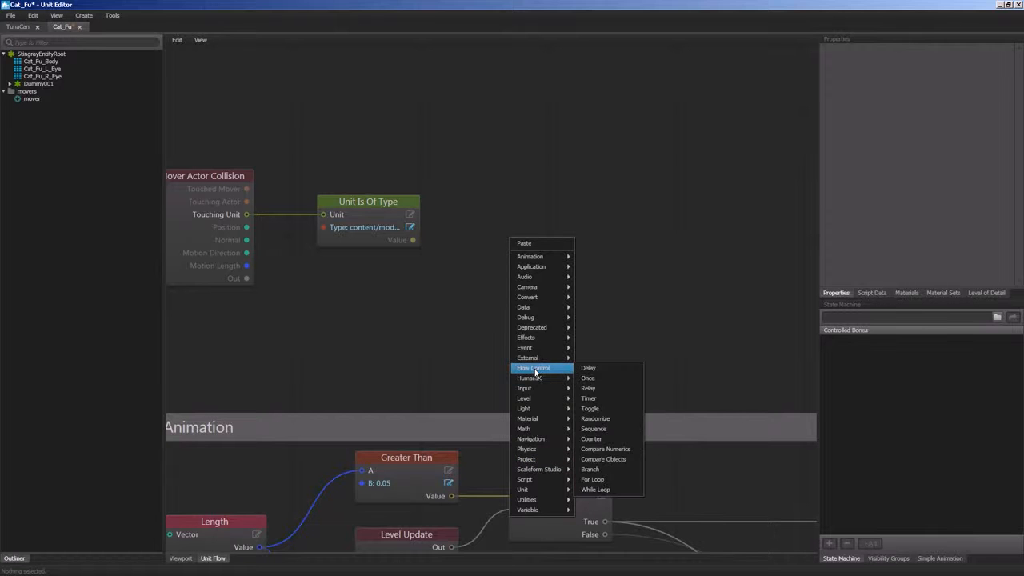
{"action": "left_click", "coordinate": [592, 469]}
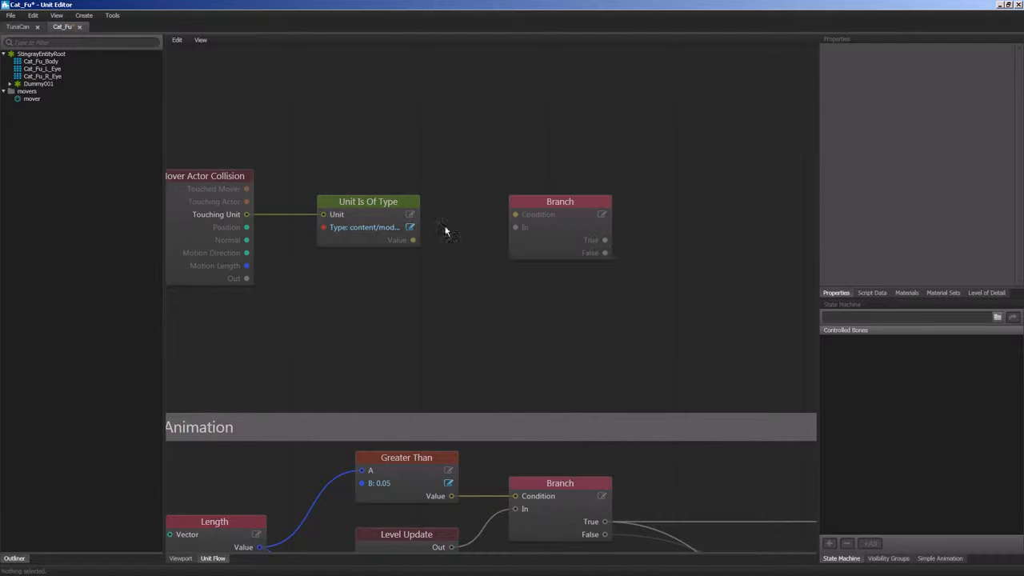
{"action": "mouse_move", "coordinate": [412, 240]}
{"action": "left_mouse_down"}
{"action": "mouse_move", "coordinate": [516, 214]}
{"action": "mouse_move", "coordinate": [542, 228]}
{"action": "left_mouse_up"}
{"action": "left_click", "coordinate": [264, 297]}
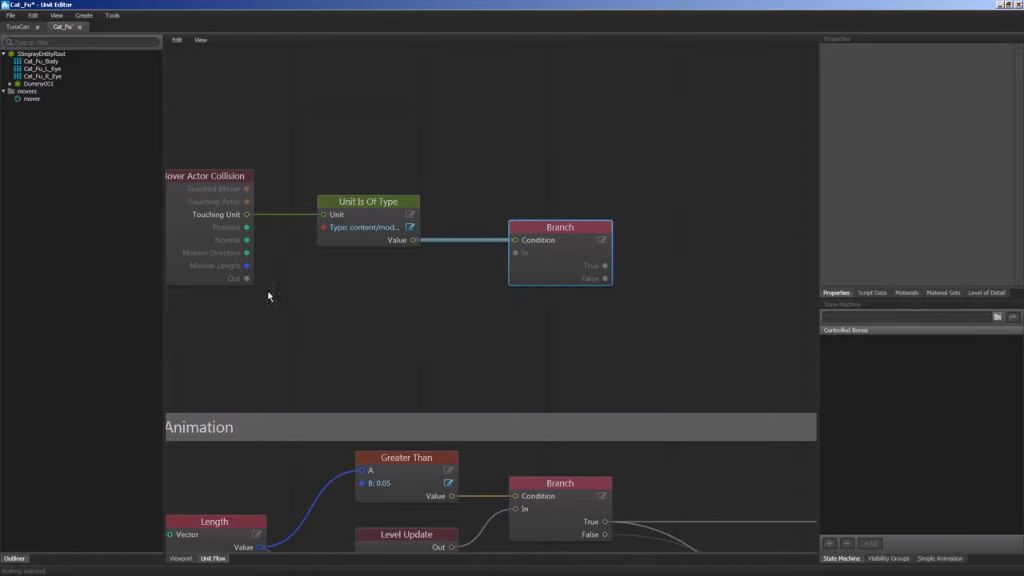
{"action": "left_click_drag", "start_coordinate": [246, 277], "coordinate": [515, 253]}
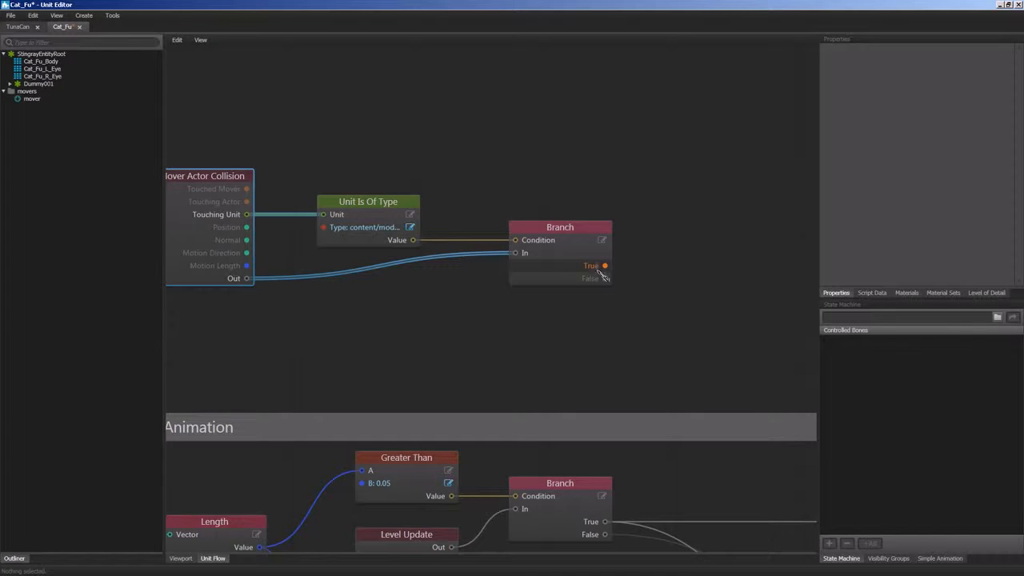
{"action": "middle_click_drag", "start_coordinate": [596, 252], "coordinate": [484, 260]}
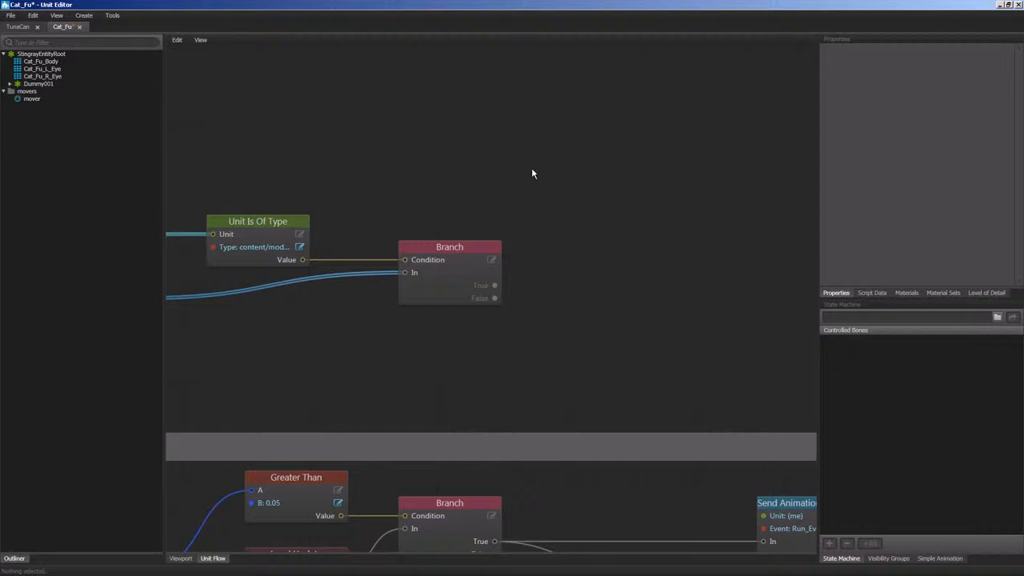
{"action": "scroll", "coordinate": [498, 164], "scroll_direction": "down", "scroll_amount": 3}
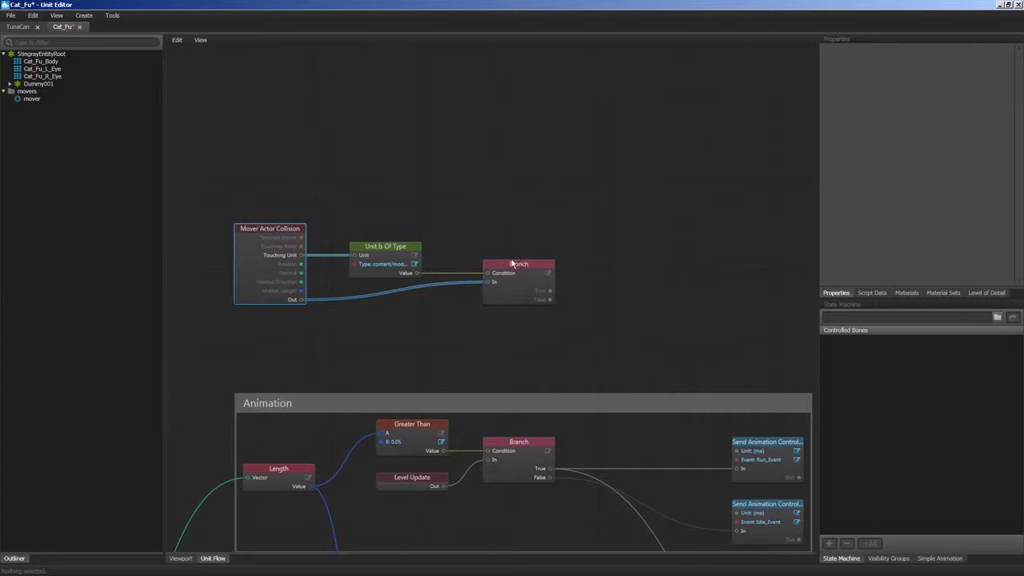
{"action": "left_click", "coordinate": [504, 271]}
{"action": "left_click_drag", "start_coordinate": [503, 270], "coordinate": [494, 271]}
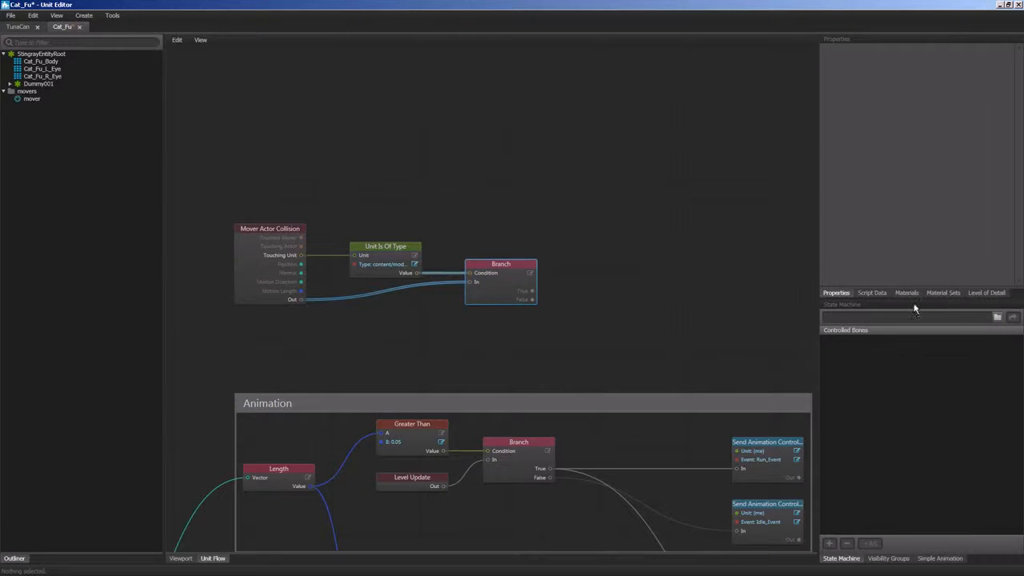
Step: Add a Number script data entry named health with default value 10
{"action": "left_click", "coordinate": [872, 292]}
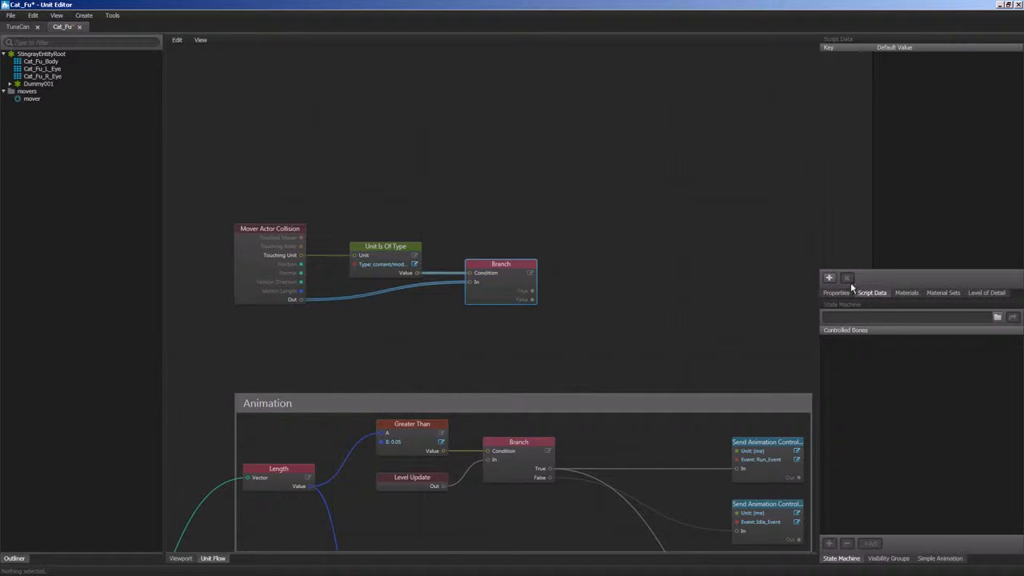
{"action": "left_click", "coordinate": [830, 278]}
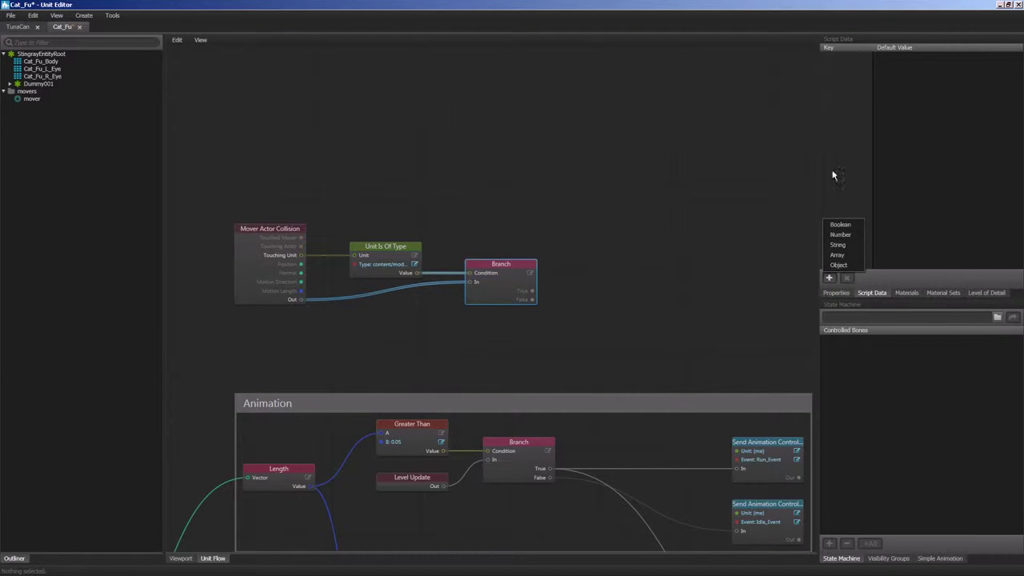
{"action": "left_click", "coordinate": [840, 235]}
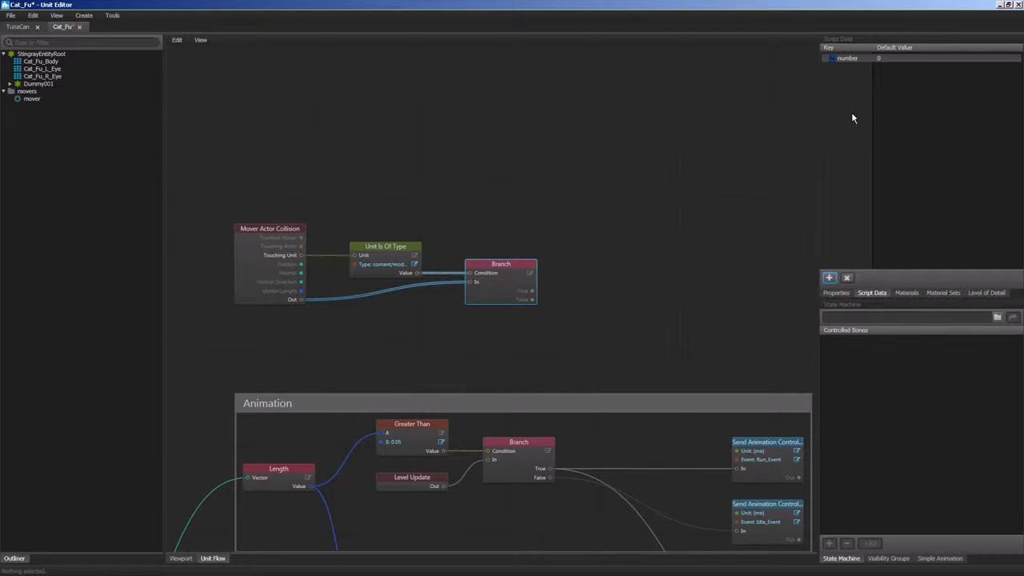
{"action": "left_click", "coordinate": [848, 59]}
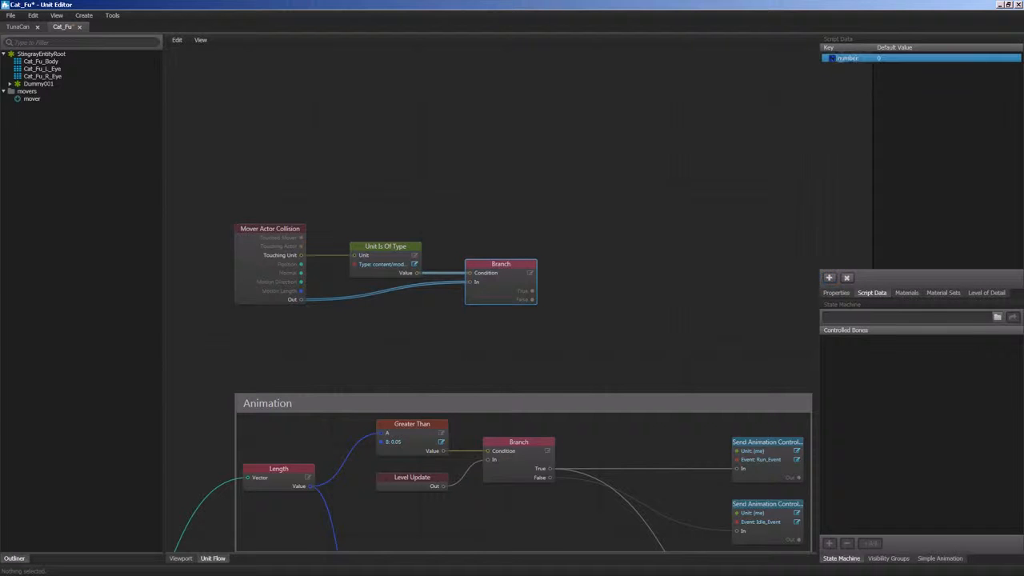
{"action": "double_click", "coordinate": [848, 58]}
{"action": "type", "text": "health"}
{"action": "double_click", "coordinate": [895, 58]}
{"action": "type", "text": "10"}
{"action": "key", "text": "Return"}
{"action": "middle_click_drag", "start_coordinate": [522, 214], "coordinate": [466, 220]}
Step: Add a Get Unit Numeric Data node reading the health key
{"action": "right_click", "coordinate": [466, 148]}
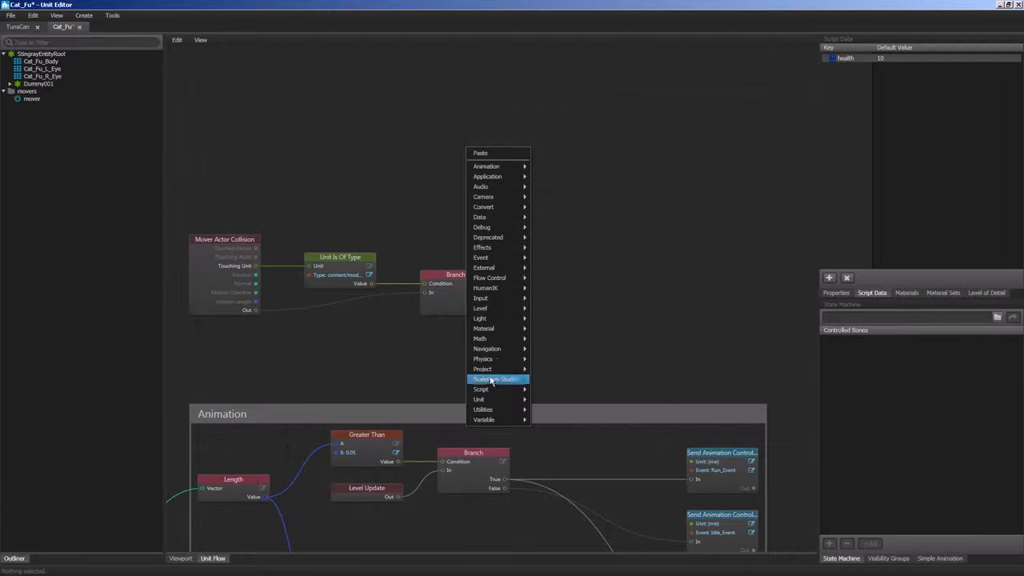
{"action": "mouse_move", "coordinate": [496, 399]}
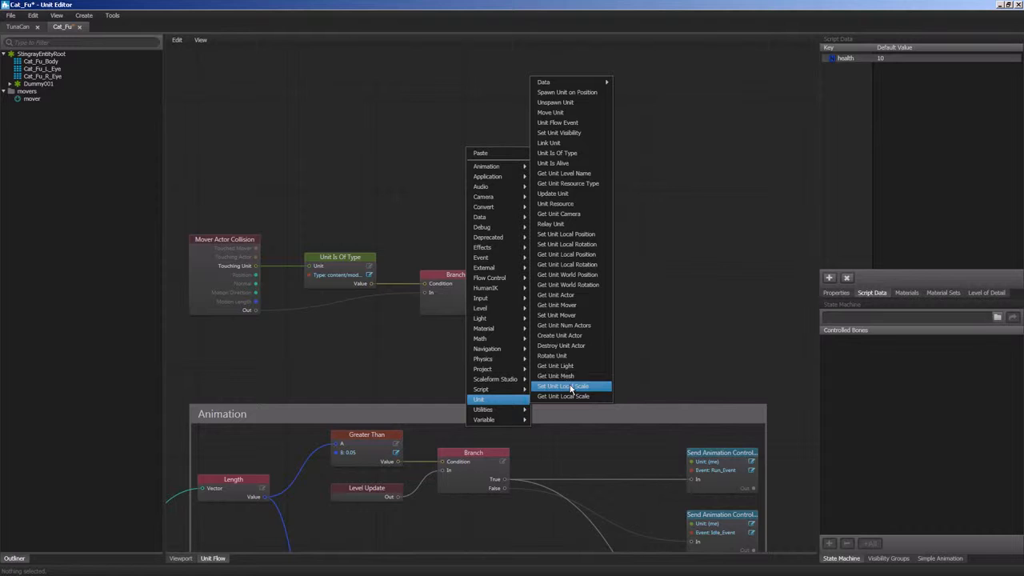
{"action": "mouse_move", "coordinate": [571, 82]}
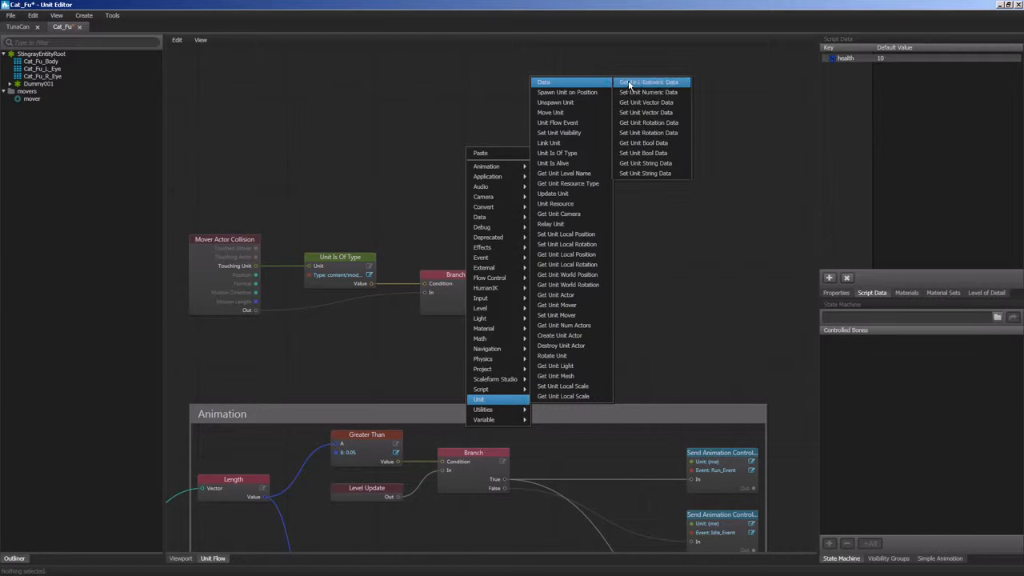
{"action": "left_click", "coordinate": [648, 92]}
{"action": "left_click", "coordinate": [466, 126]}
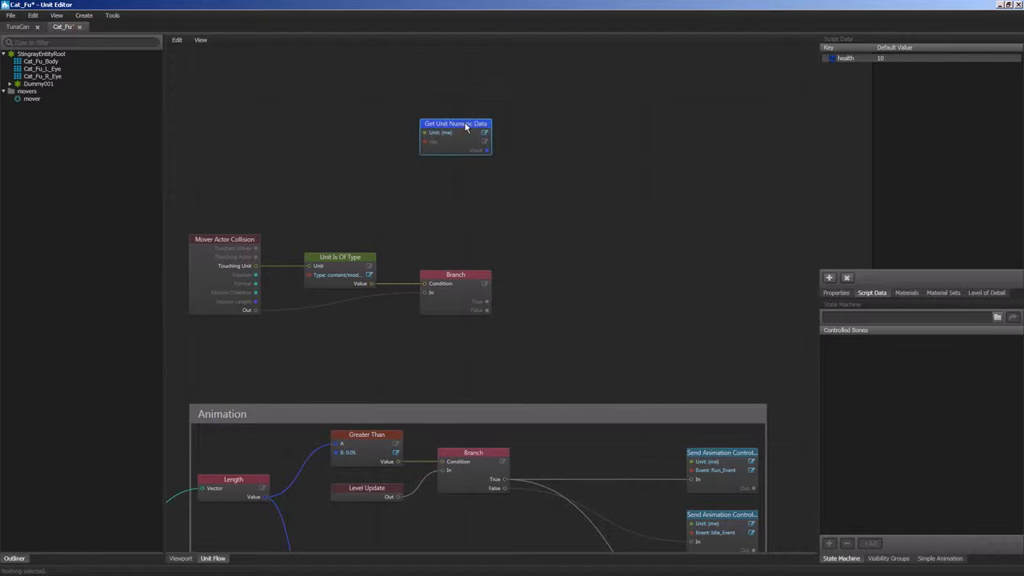
{"action": "left_click", "coordinate": [484, 143]}
{"action": "type", "text": "health"}
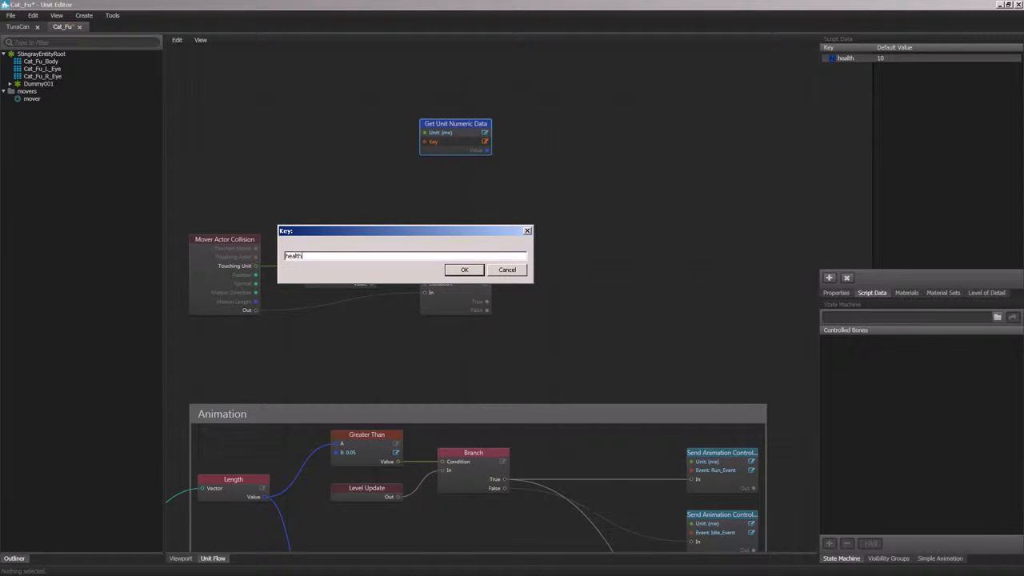
{"action": "key", "text": "Return"}
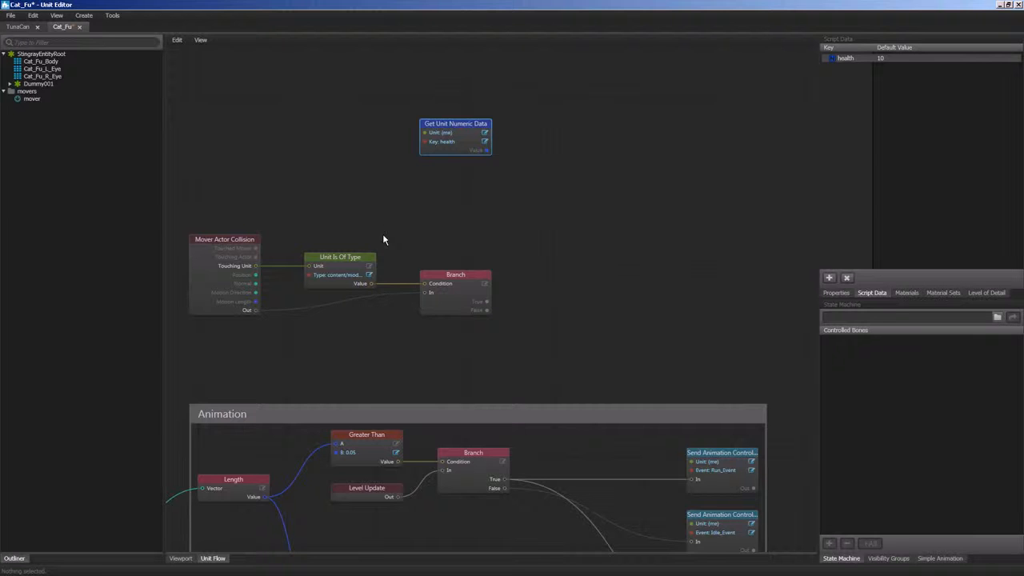
Step: Add a Math > Numeric > Addition node with the health reader on A and 1 on B
{"action": "right_click", "coordinate": [565, 141]}
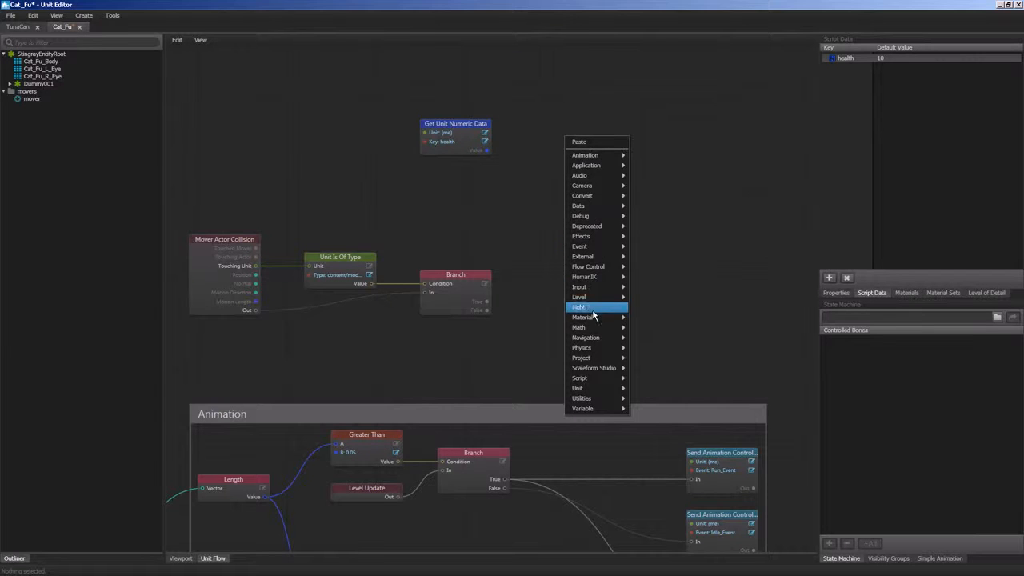
{"action": "mouse_move", "coordinate": [648, 337]}
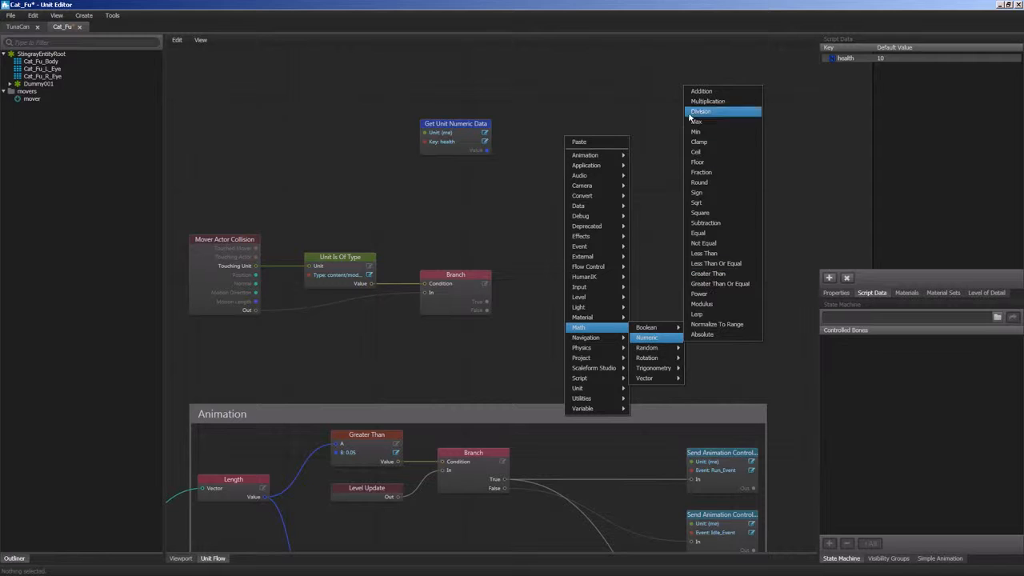
{"action": "left_click", "coordinate": [703, 91]}
{"action": "left_click_drag", "start_coordinate": [593, 140], "coordinate": [594, 149]}
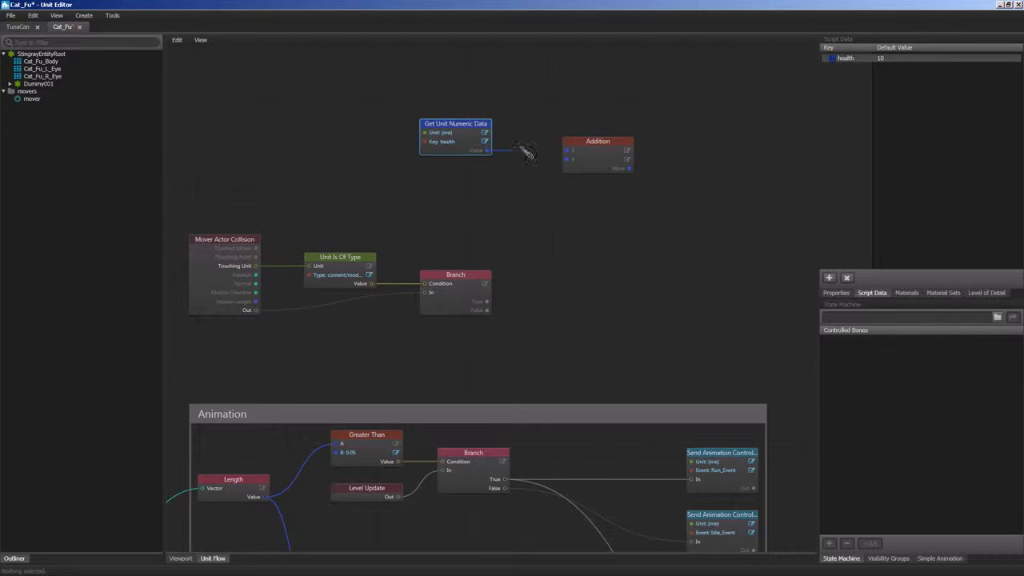
{"action": "left_click_drag", "start_coordinate": [487, 149], "coordinate": [567, 151]}
{"action": "double_click", "coordinate": [572, 158]}
{"action": "type", "text": "1"}
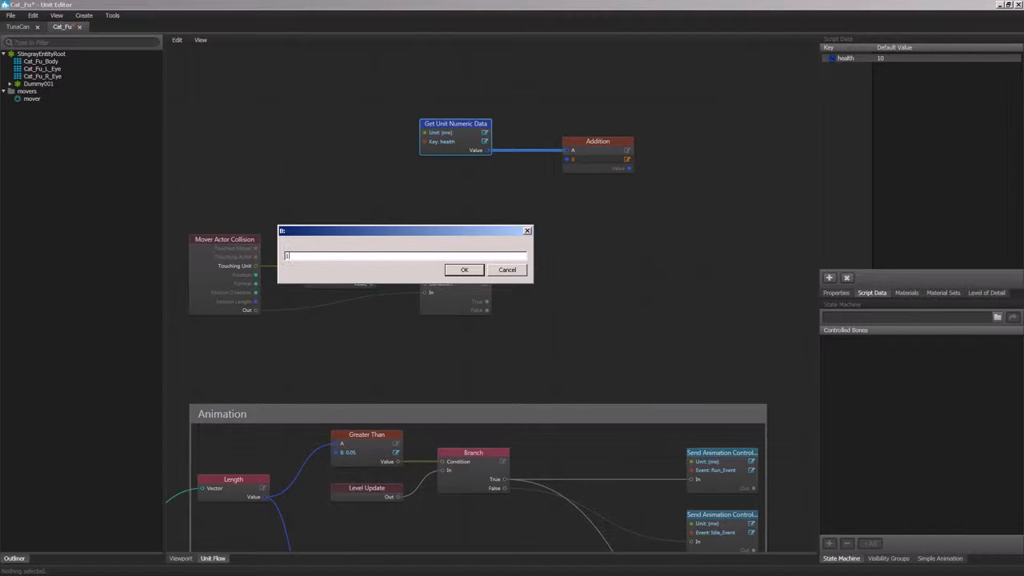
{"action": "key", "text": "Return"}
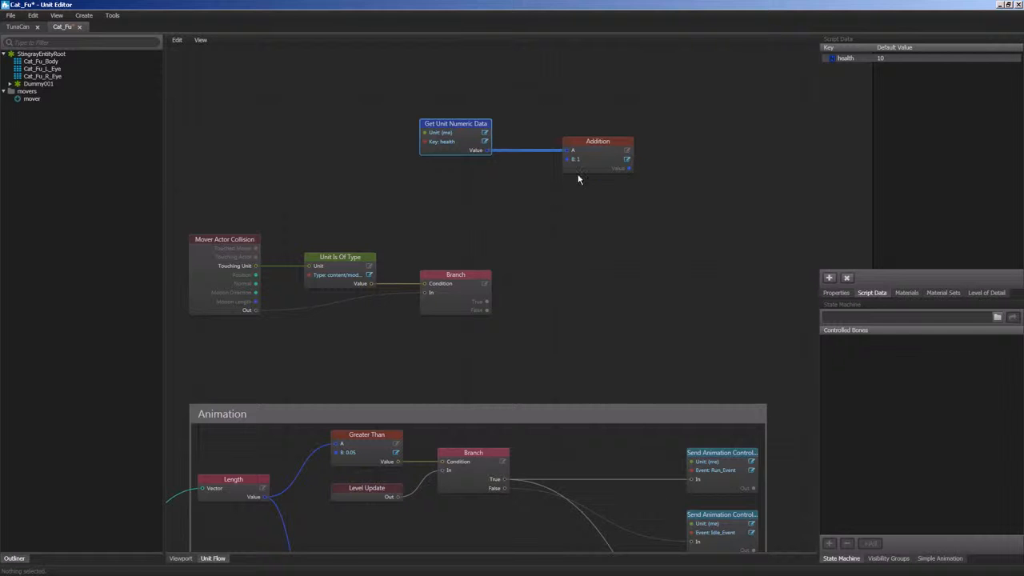
{"action": "middle_click_drag", "start_coordinate": [607, 215], "coordinate": [531, 215]}
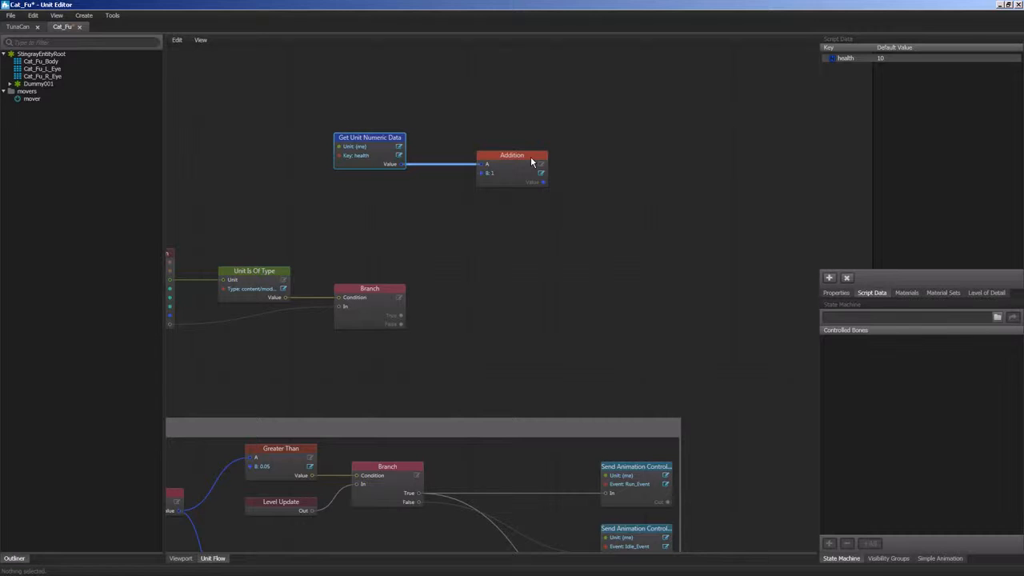
Step: Add a Set Unit Numeric Data node keyed health beside Addition, its Value fed by the sum
{"action": "right_click", "coordinate": [625, 158]}
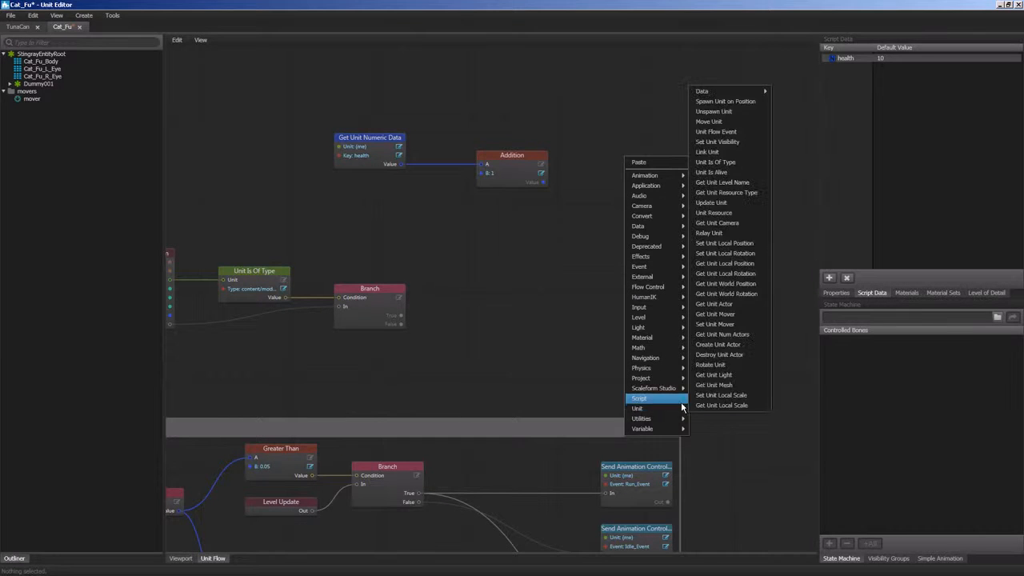
{"action": "mouse_move", "coordinate": [656, 408]}
{"action": "mouse_move", "coordinate": [728, 91]}
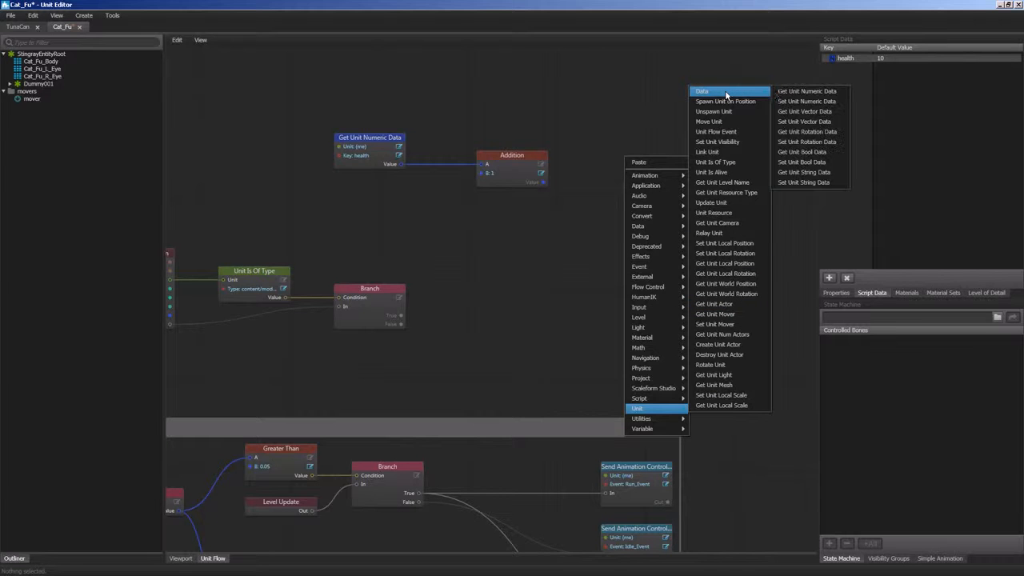
{"action": "left_click", "coordinate": [807, 102]}
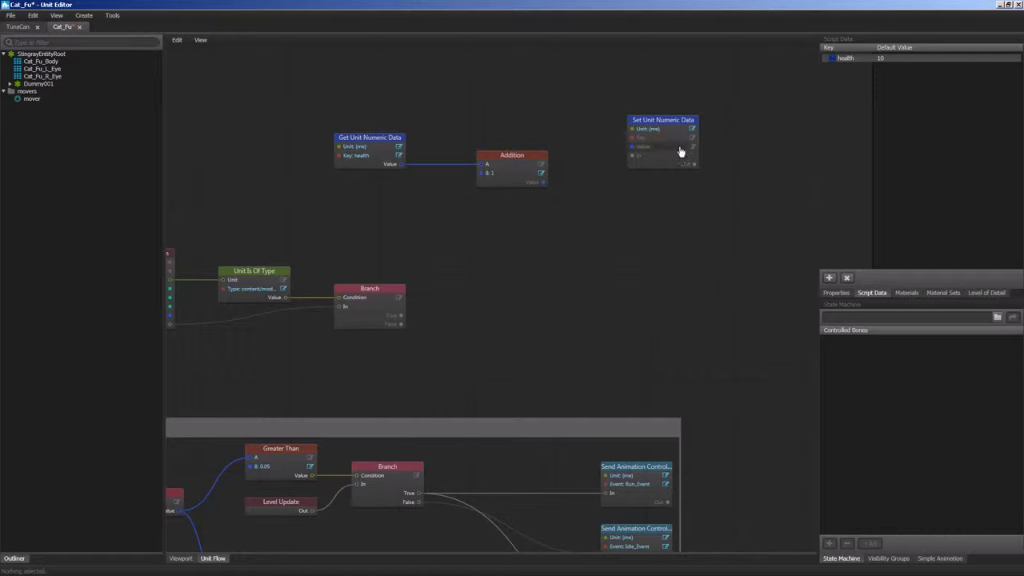
{"action": "left_click_drag", "start_coordinate": [671, 140], "coordinate": [671, 124]}
{"action": "double_click", "coordinate": [640, 137]}
{"action": "type", "text": "health"}
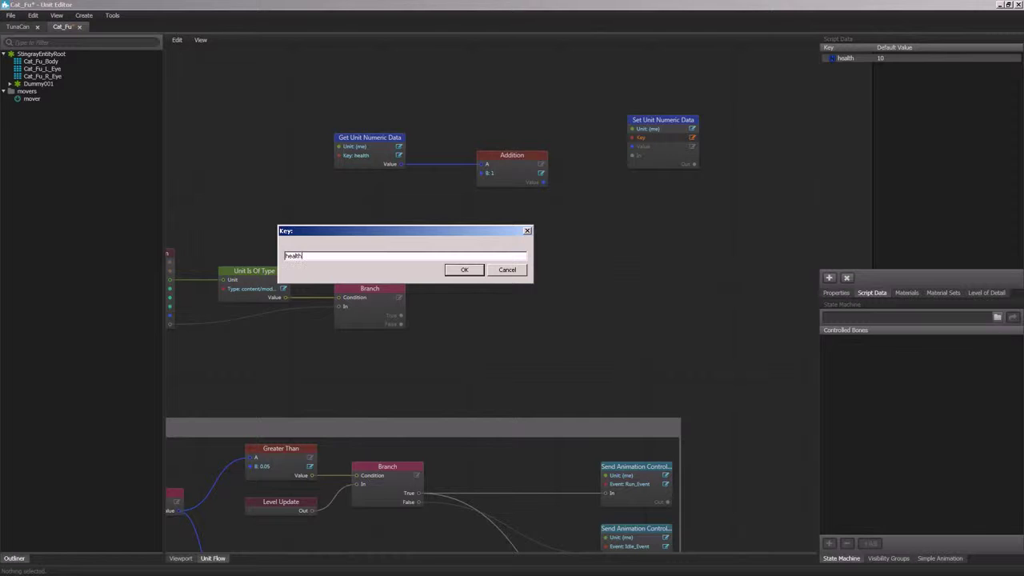
{"action": "key", "text": "Return"}
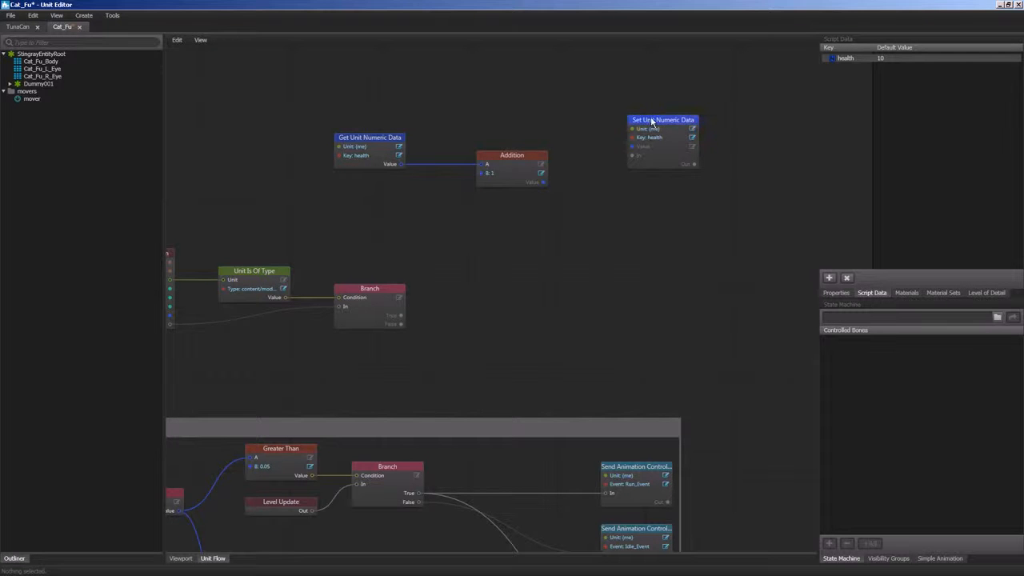
{"action": "left_click", "coordinate": [658, 122]}
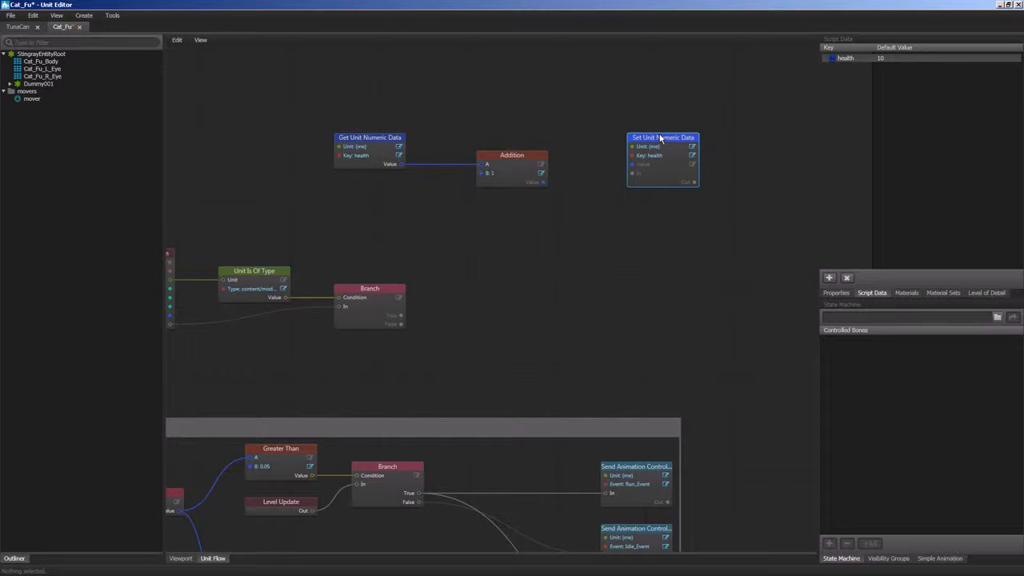
{"action": "left_click_drag", "start_coordinate": [658, 123], "coordinate": [667, 149]}
{"action": "left_click", "coordinate": [569, 188]}
{"action": "mouse_move", "coordinate": [546, 182]}
{"action": "left_mouse_down"}
{"action": "mouse_move", "coordinate": [643, 173]}
{"action": "mouse_move", "coordinate": [657, 157]}
{"action": "mouse_move", "coordinate": [629, 157]}
{"action": "left_mouse_up"}
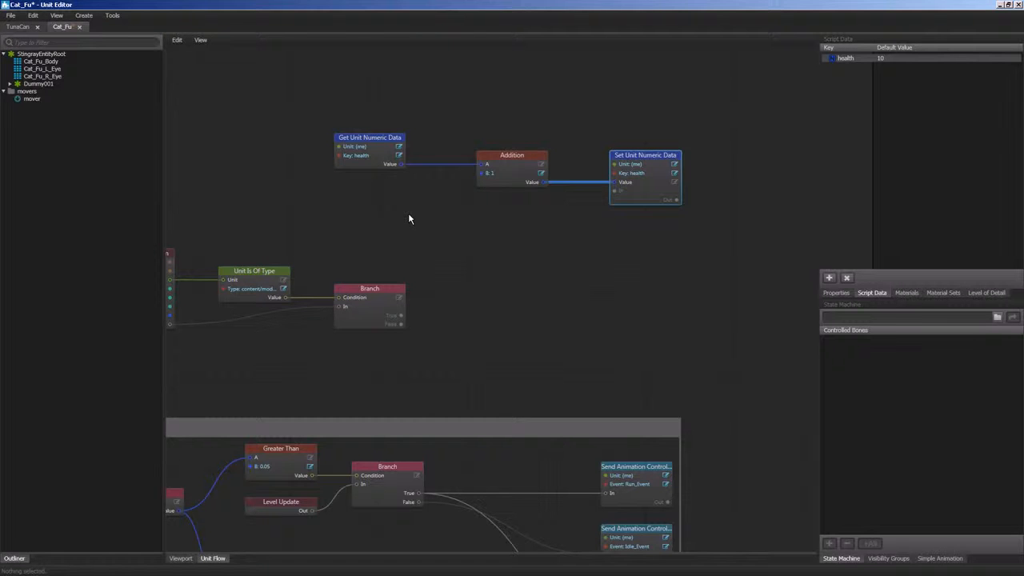
Step: Add Print To Screen right of the Set node and a Numeric To String node converting the health value
{"action": "right_click", "coordinate": [751, 171]}
{"action": "mouse_move", "coordinate": [768, 256]}
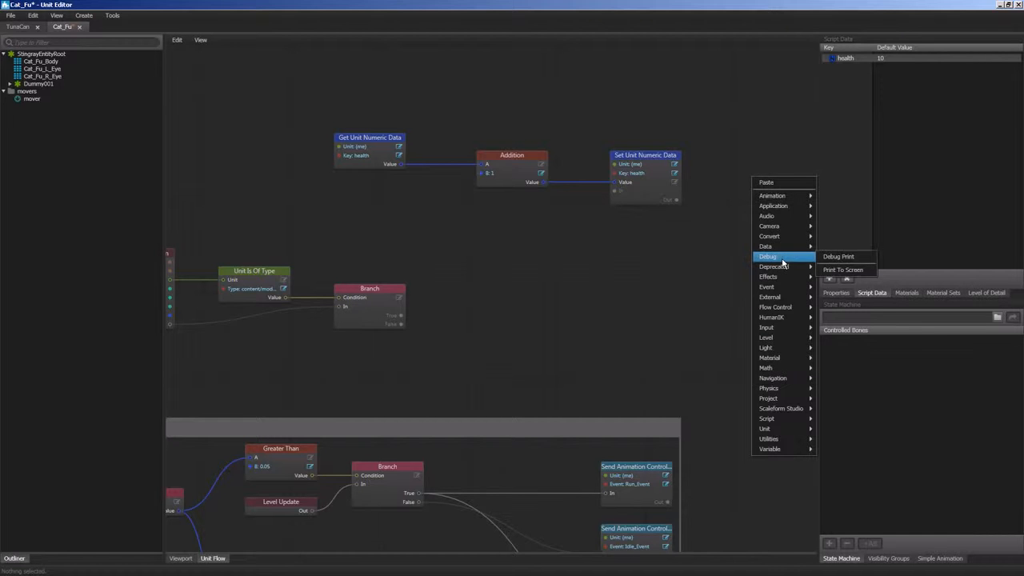
{"action": "left_click", "coordinate": [843, 270]}
{"action": "scroll", "coordinate": [717, 260], "scroll_direction": "up", "scroll_amount": 2}
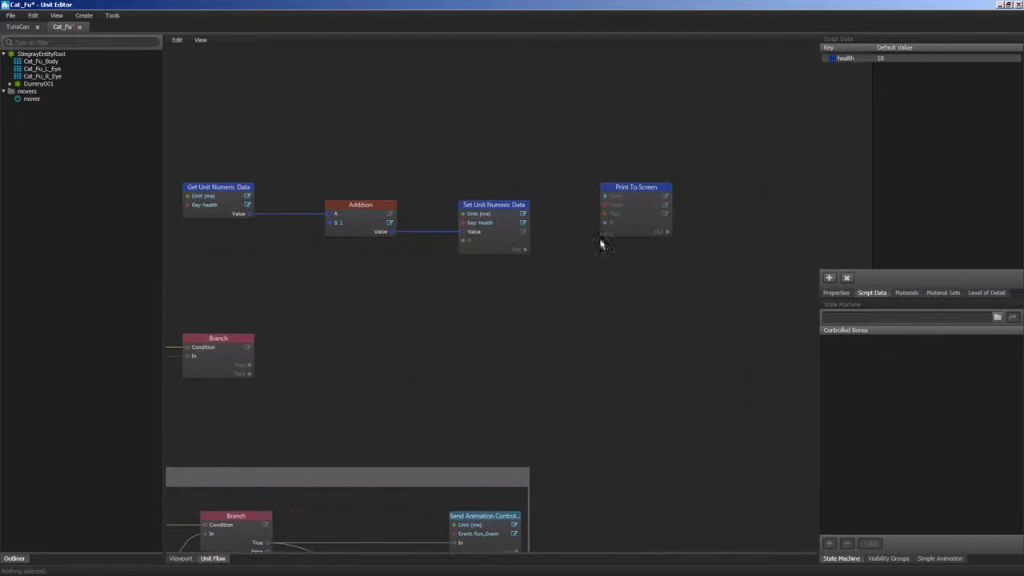
{"action": "left_click_drag", "start_coordinate": [619, 197], "coordinate": [627, 215]}
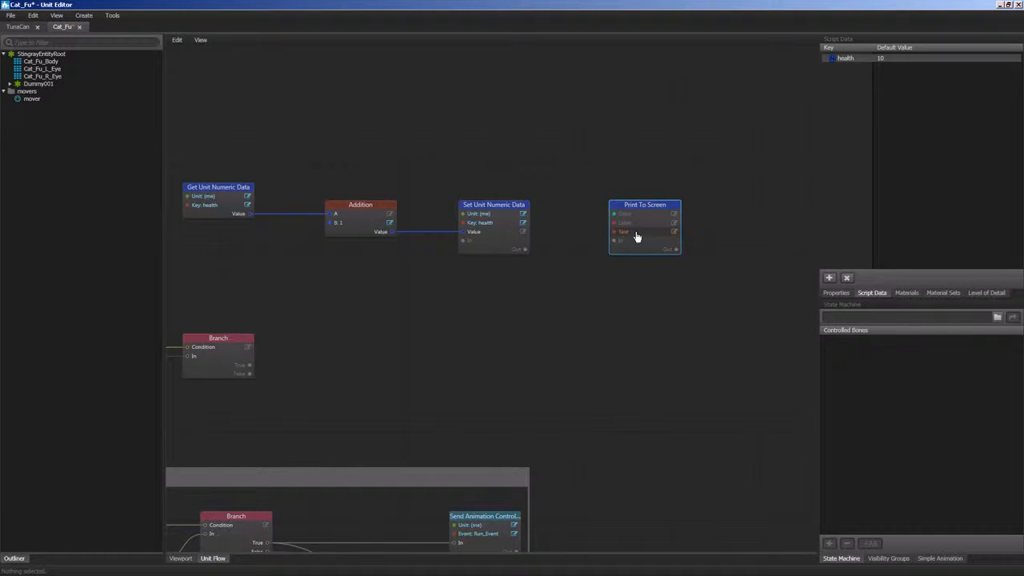
{"action": "right_click", "coordinate": [333, 269]}
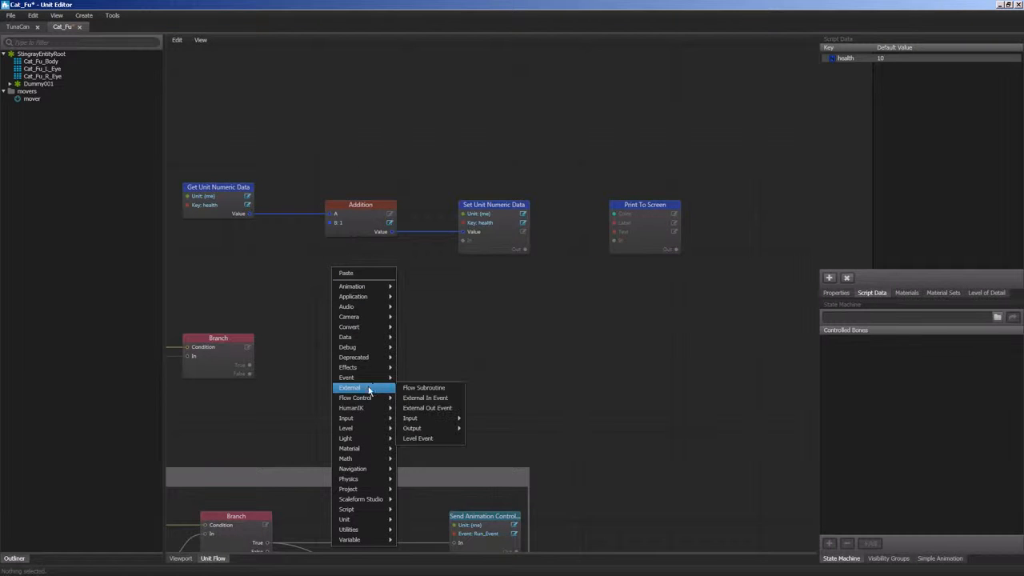
{"action": "mouse_move", "coordinate": [350, 327]}
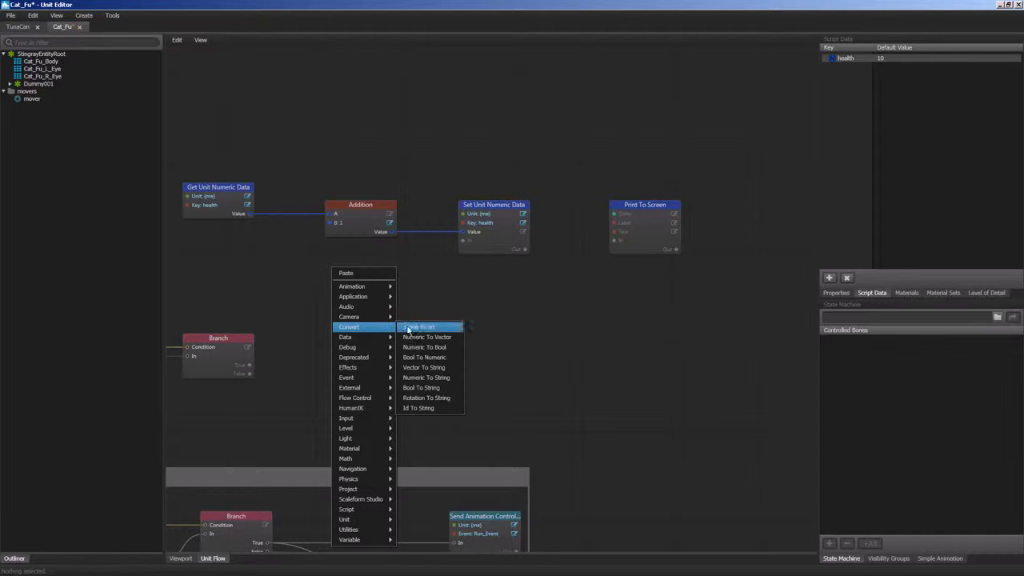
{"action": "left_click", "coordinate": [426, 378]}
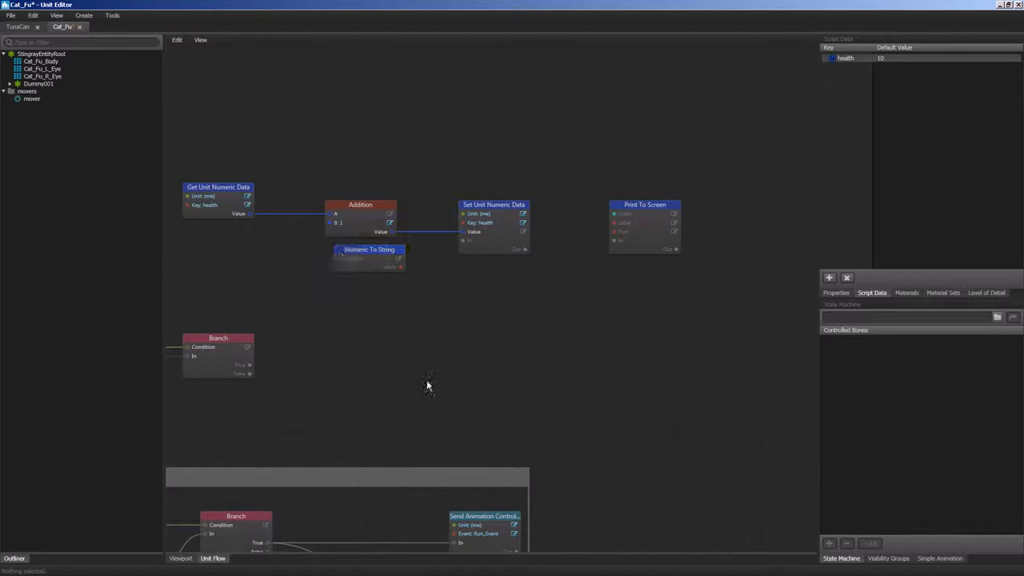
{"action": "mouse_move", "coordinate": [249, 213]}
{"action": "left_mouse_down"}
{"action": "mouse_move", "coordinate": [338, 264]}
{"action": "mouse_move", "coordinate": [615, 232]}
{"action": "mouse_move", "coordinate": [626, 256]}
{"action": "mouse_move", "coordinate": [616, 256]}
{"action": "left_mouse_up"}
Step: Verify the text wire into Print To Screen, then pan until Mover Actor Collision is visible
{"action": "left_click", "coordinate": [567, 272]}
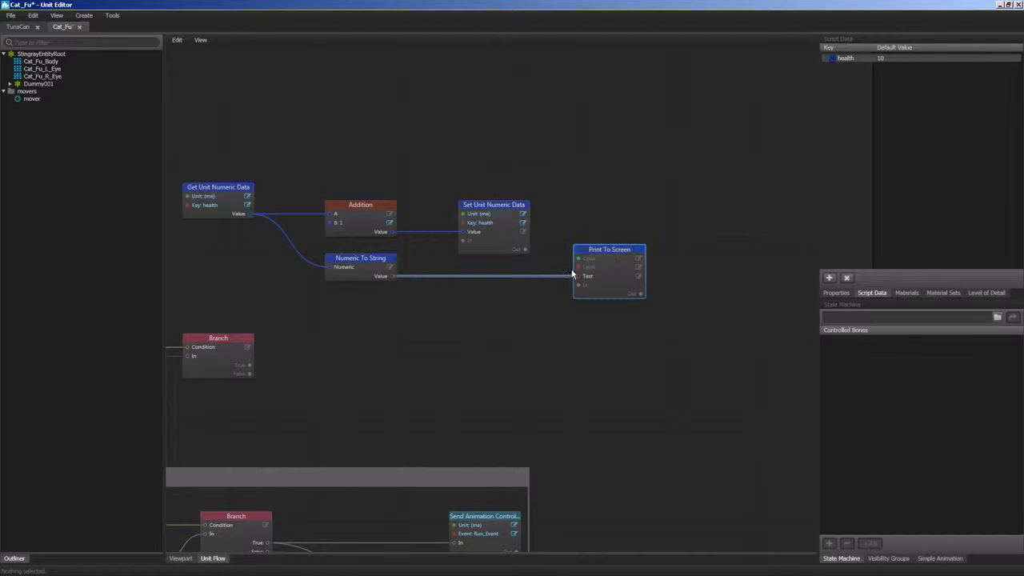
{"action": "left_click", "coordinate": [572, 275]}
{"action": "left_click", "coordinate": [352, 329]}
{"action": "middle_click_drag", "start_coordinate": [352, 329], "coordinate": [472, 332]}
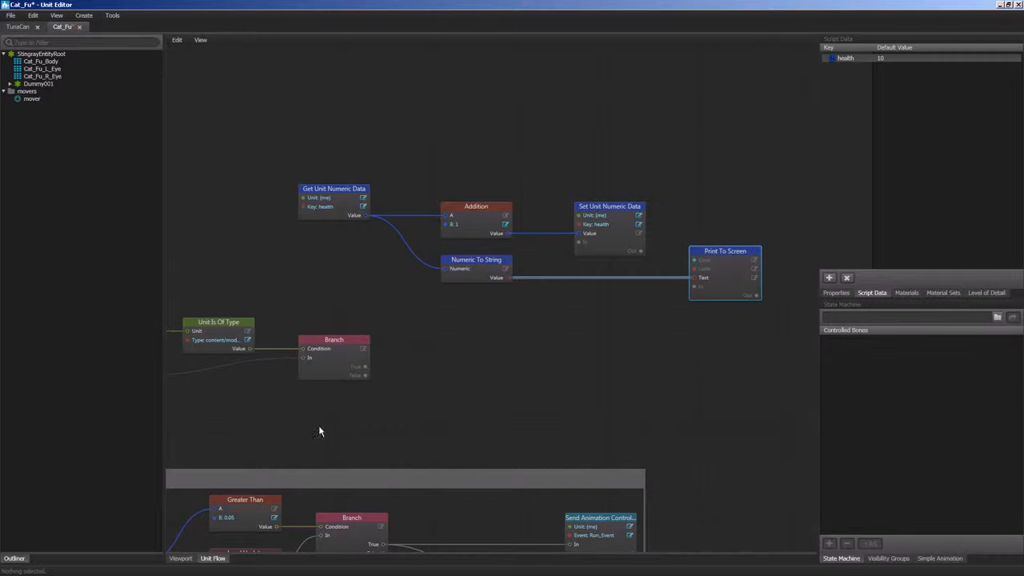
{"action": "middle_click_drag", "start_coordinate": [310, 379], "coordinate": [410, 368]}
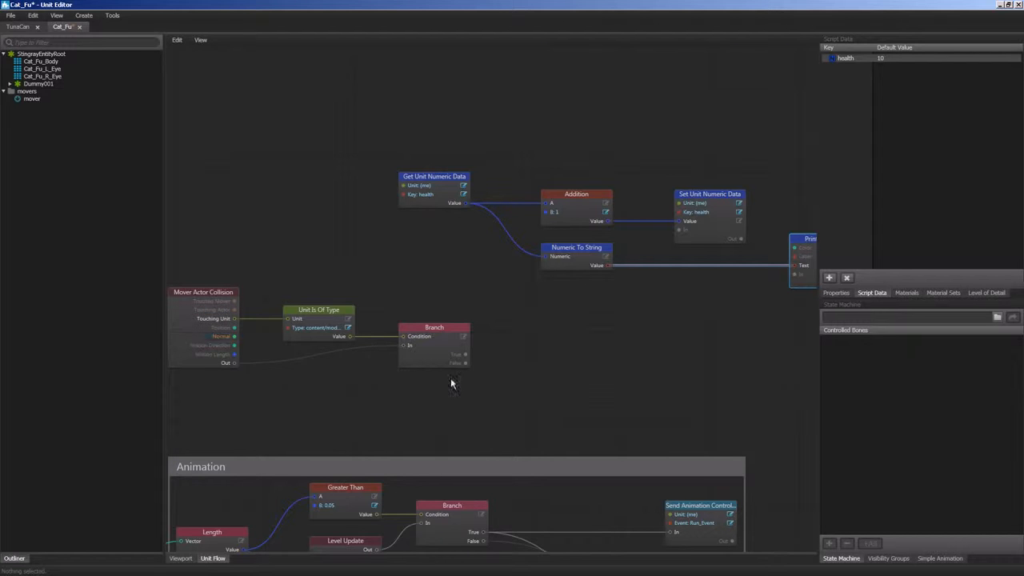
Step: Add an Unspawn Unit node taking Touching Unit as Unit and Branch True as Unspawn
{"action": "right_click", "coordinate": [547, 320]}
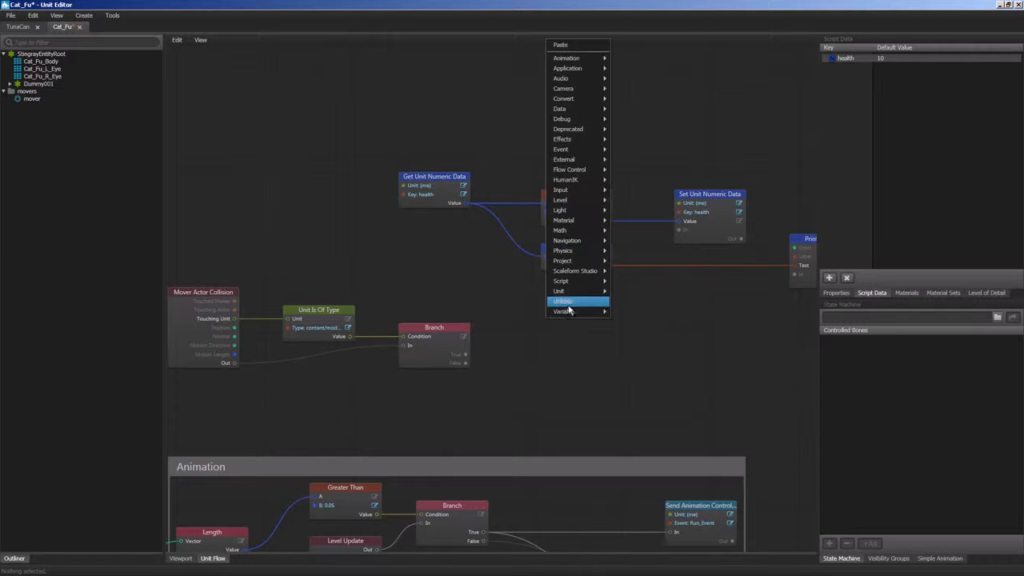
{"action": "mouse_move", "coordinate": [576, 291]}
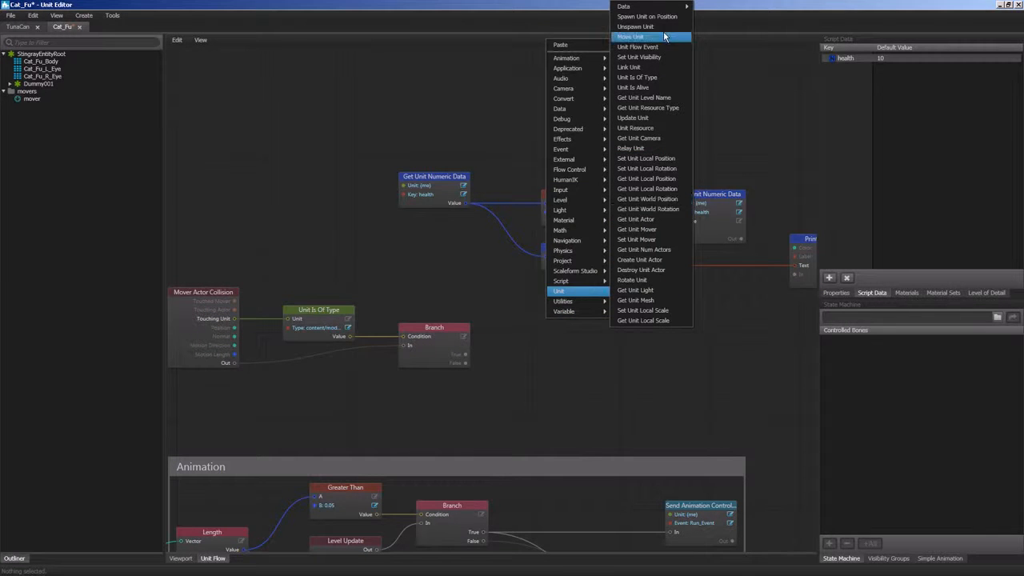
{"action": "left_click", "coordinate": [662, 27]}
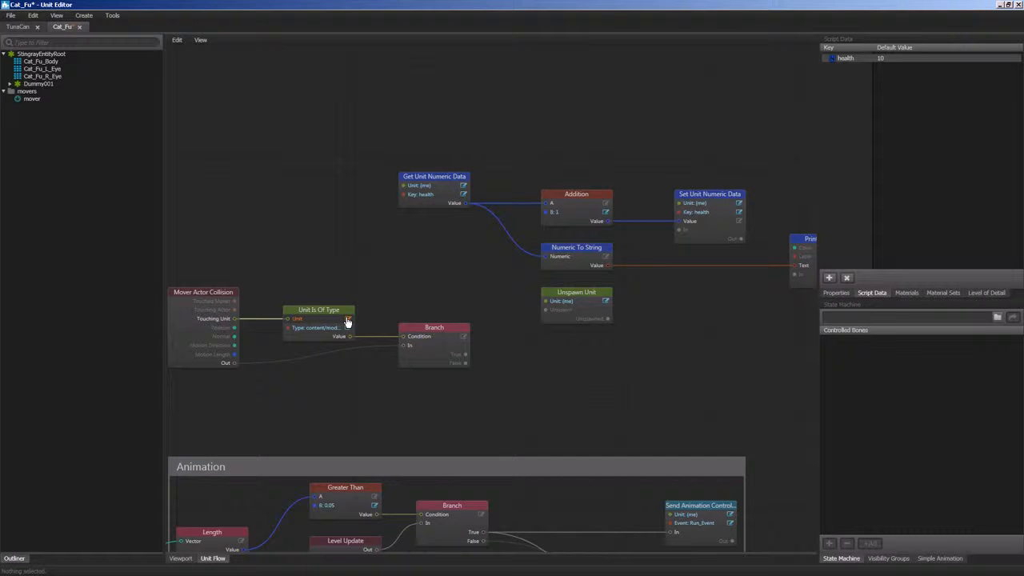
{"action": "left_click", "coordinate": [203, 292]}
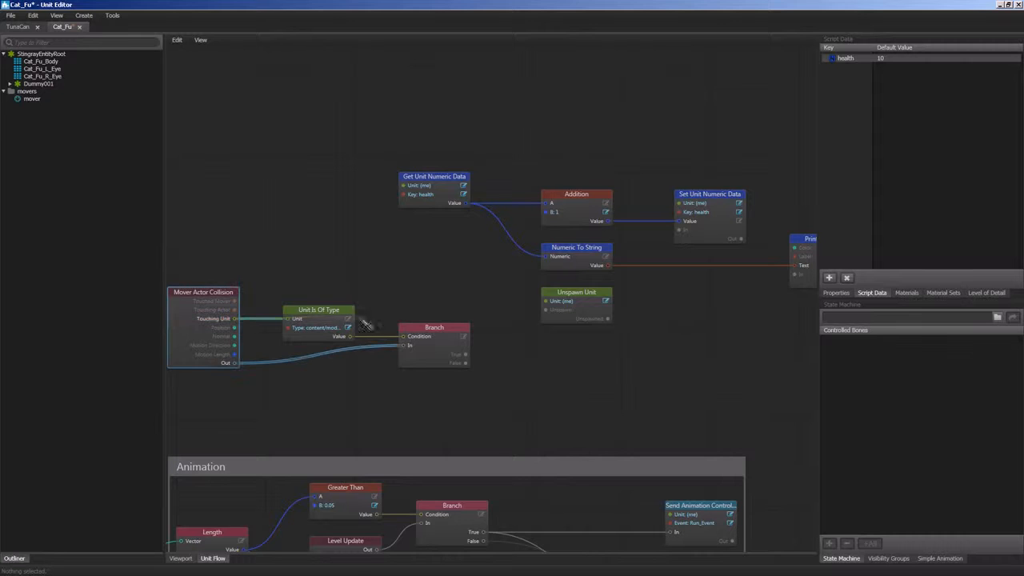
{"action": "mouse_move", "coordinate": [366, 323]}
{"action": "left_mouse_down"}
{"action": "mouse_move", "coordinate": [545, 301]}
{"action": "mouse_move", "coordinate": [550, 315]}
{"action": "left_mouse_up"}
{"action": "left_click", "coordinate": [559, 297]}
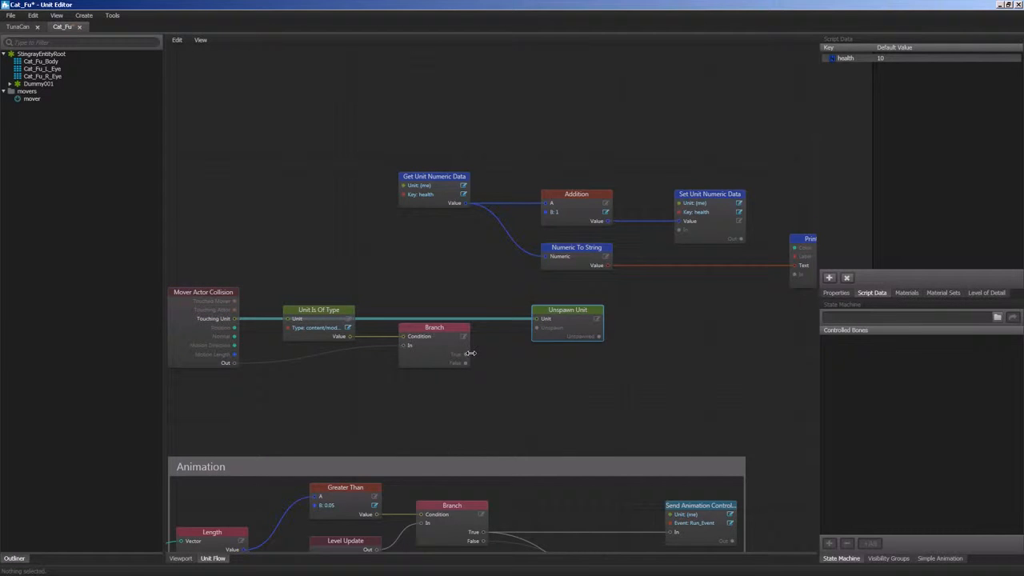
{"action": "left_click_drag", "start_coordinate": [467, 354], "coordinate": [537, 327]}
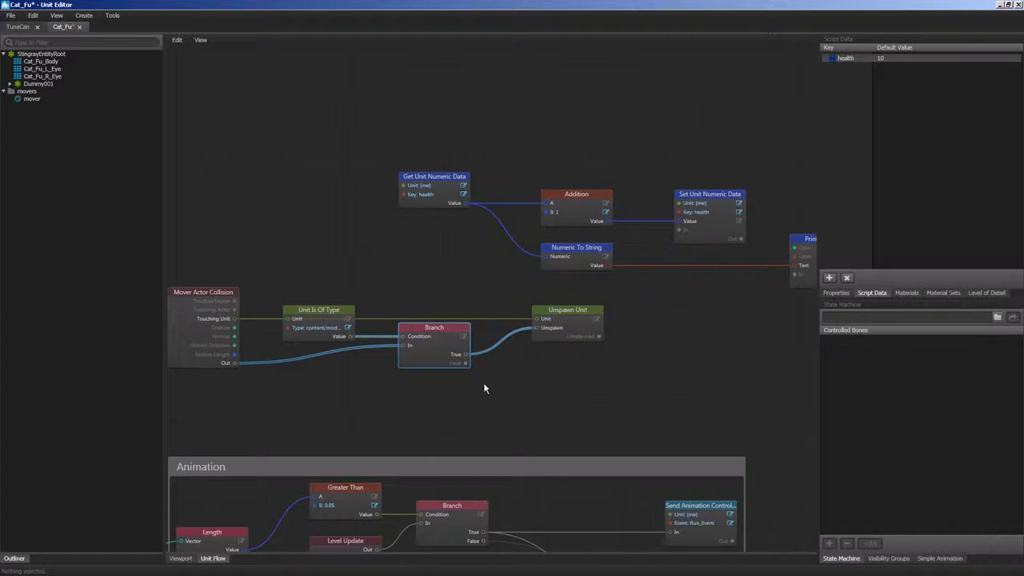
Step: Wire Unspawn Unit's Unspawned output to Print To Screen's In and frame the whole pickup chain
{"action": "middle_click_drag", "start_coordinate": [583, 345], "coordinate": [447, 353]}
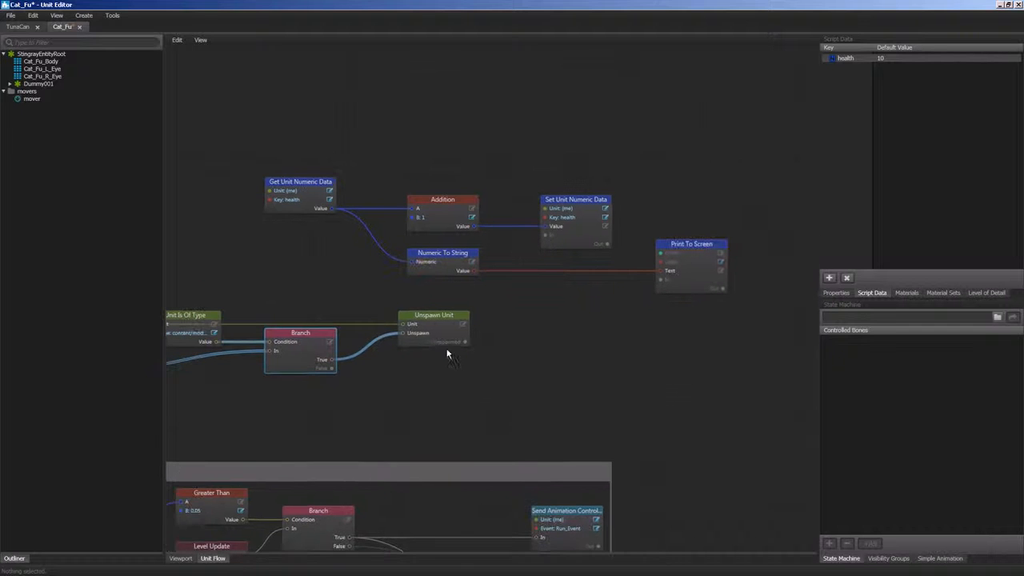
{"action": "left_click_drag", "start_coordinate": [438, 315], "coordinate": [412, 318]}
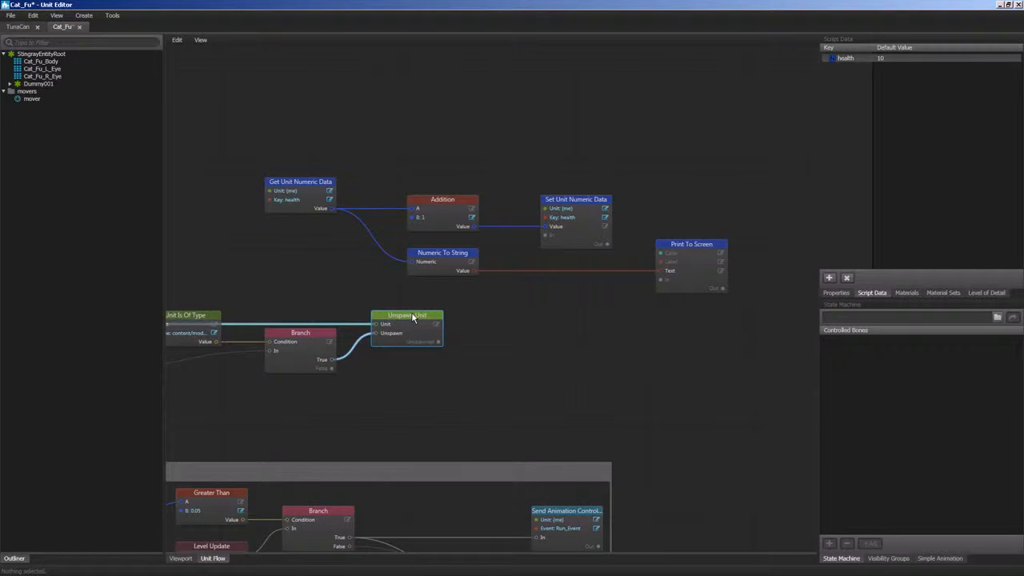
{"action": "middle_click_drag", "start_coordinate": [525, 331], "coordinate": [504, 341]}
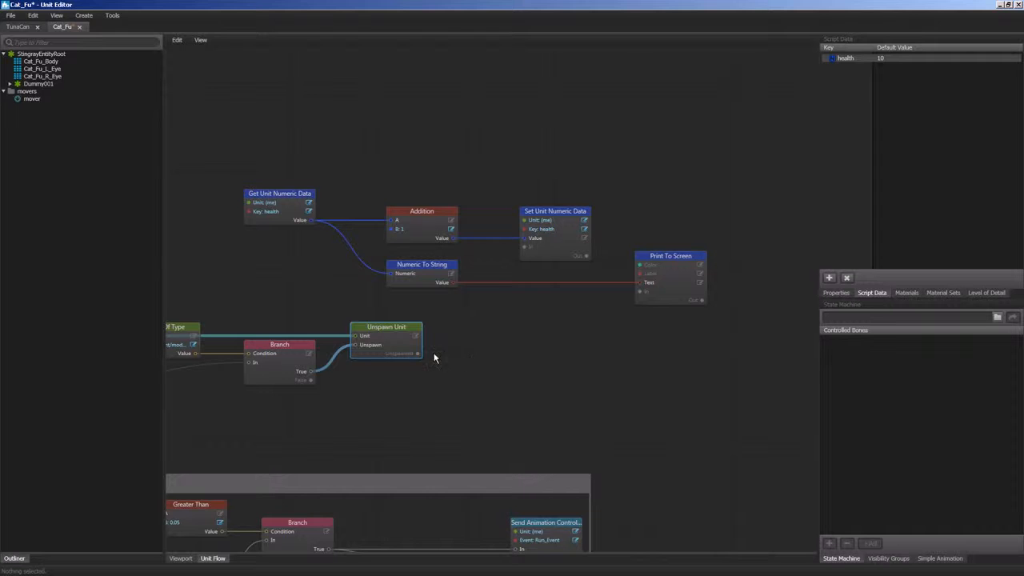
{"action": "left_click_drag", "start_coordinate": [422, 354], "coordinate": [641, 291]}
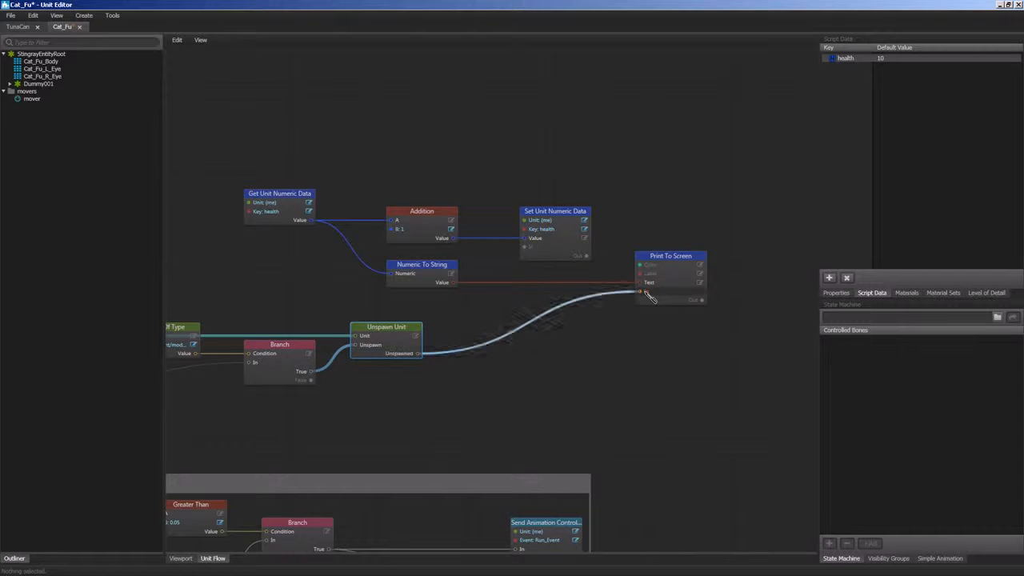
{"action": "middle_click_drag", "start_coordinate": [424, 320], "coordinate": [615, 303]}
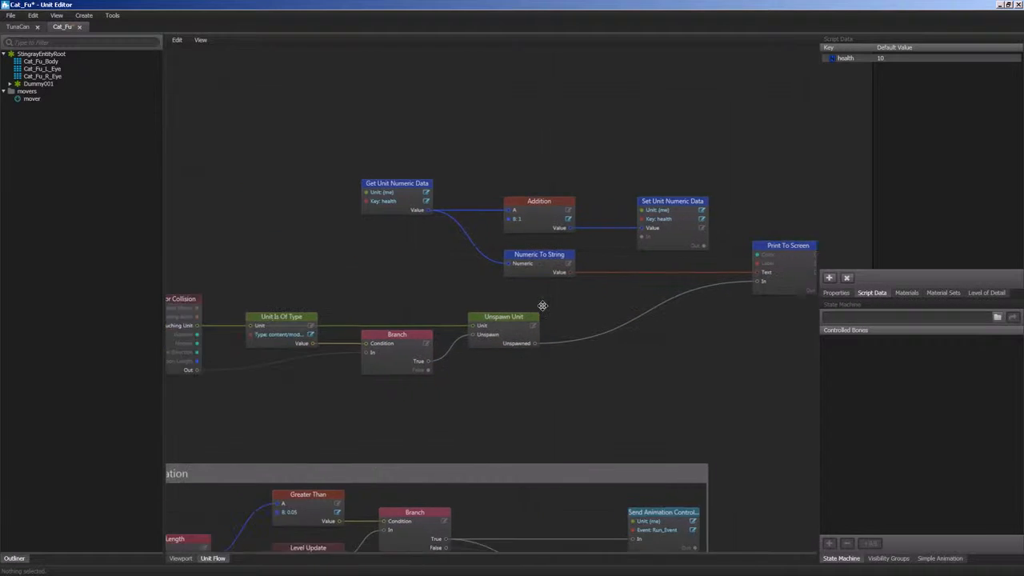
{"action": "scroll", "coordinate": [615, 303], "scroll_direction": "down", "scroll_amount": 1}
{"action": "scroll", "coordinate": [608, 314], "scroll_direction": "down", "scroll_amount": 1}
{"action": "scroll", "coordinate": [608, 314], "scroll_direction": "down", "scroll_amount": 2}
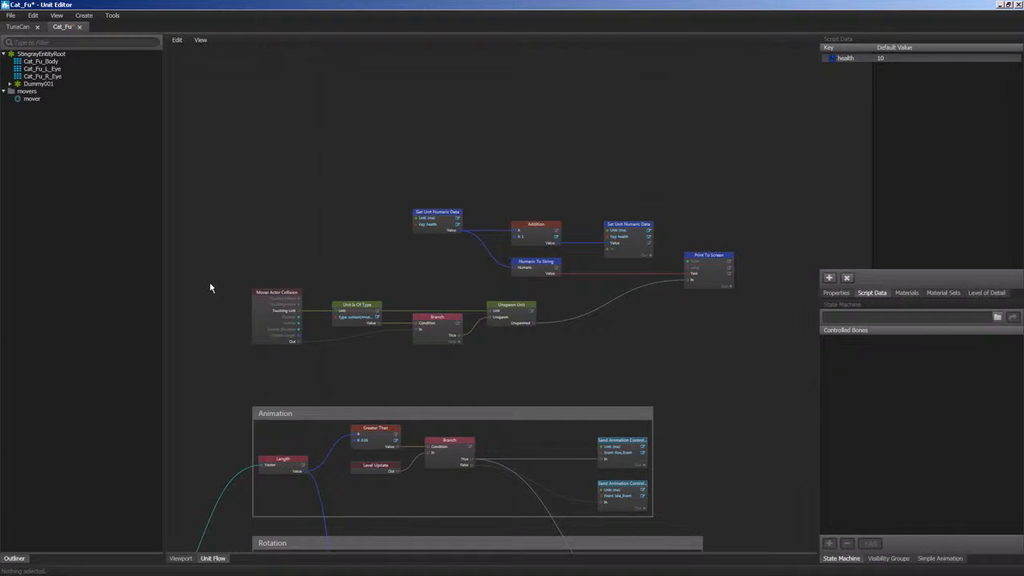
Step: Marquee-select all the health pickup nodes and bring up their context options
{"action": "left_click_drag", "start_coordinate": [219, 170], "coordinate": [755, 359]}
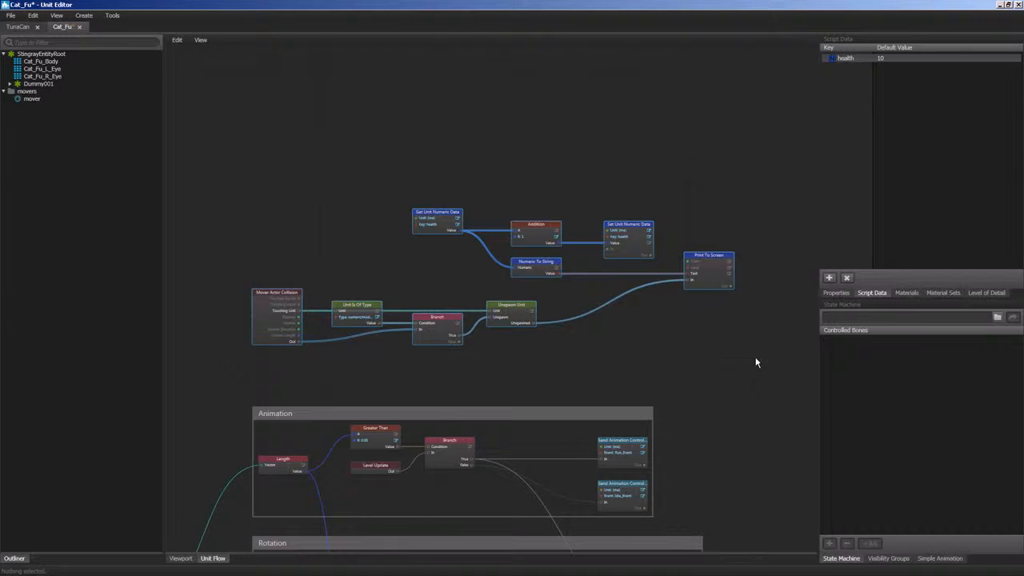
{"action": "left_click", "coordinate": [612, 230]}
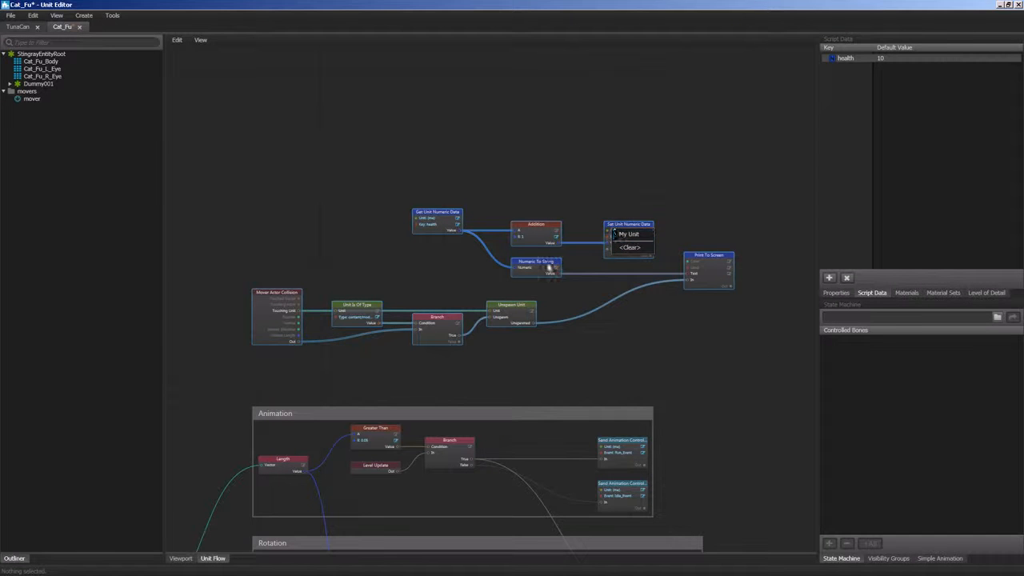
{"action": "left_click", "coordinate": [616, 224]}
{"action": "right_click", "coordinate": [611, 218]}
{"action": "left_click", "coordinate": [173, 169]}
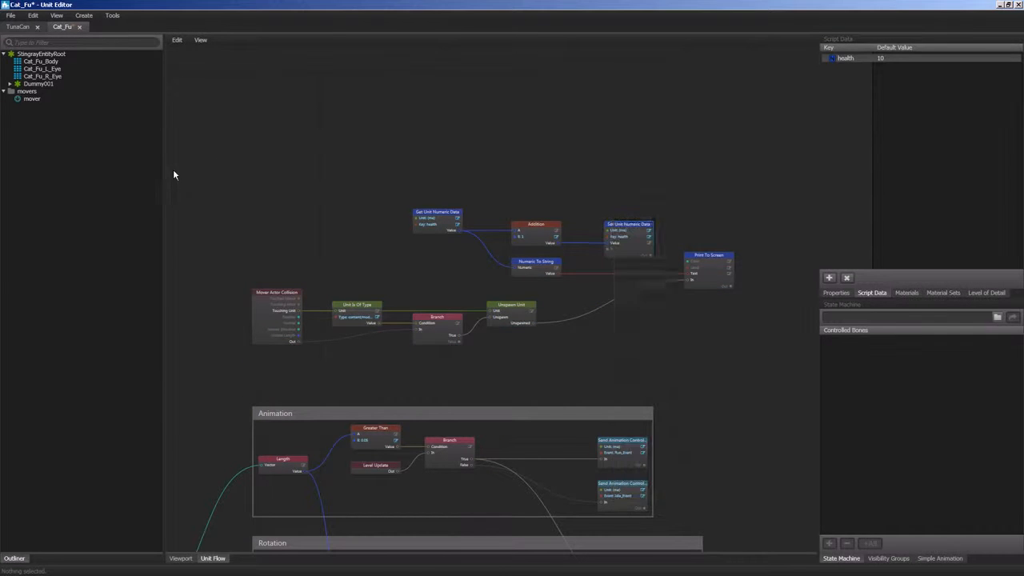
{"action": "left_click_drag", "start_coordinate": [172, 169], "coordinate": [768, 325]}
{"action": "left_click", "coordinate": [717, 256]}
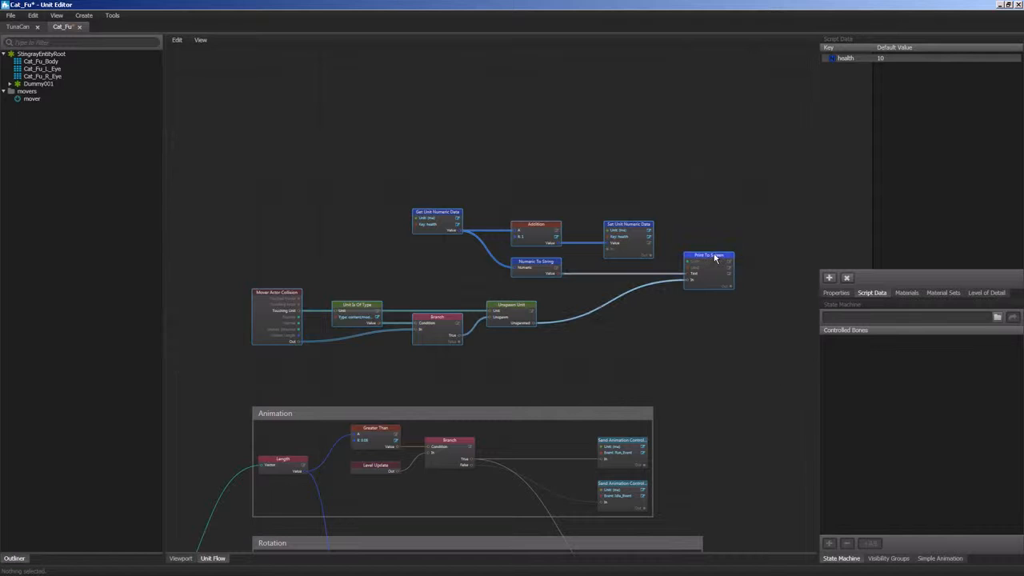
{"action": "right_click", "coordinate": [719, 237]}
{"action": "right_click", "coordinate": [709, 255]}
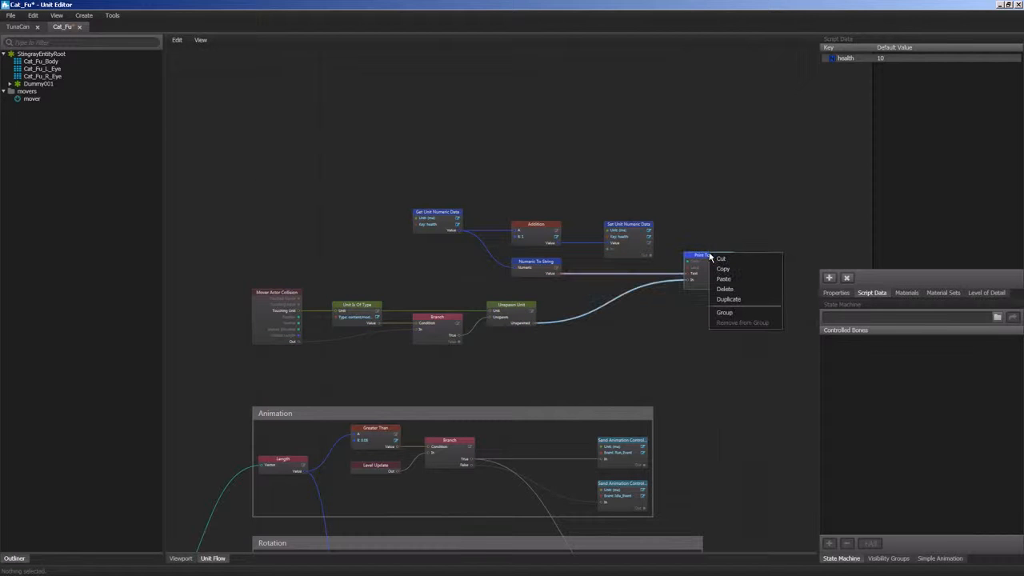
{"action": "left_click_drag", "start_coordinate": [195, 184], "coordinate": [770, 369]}
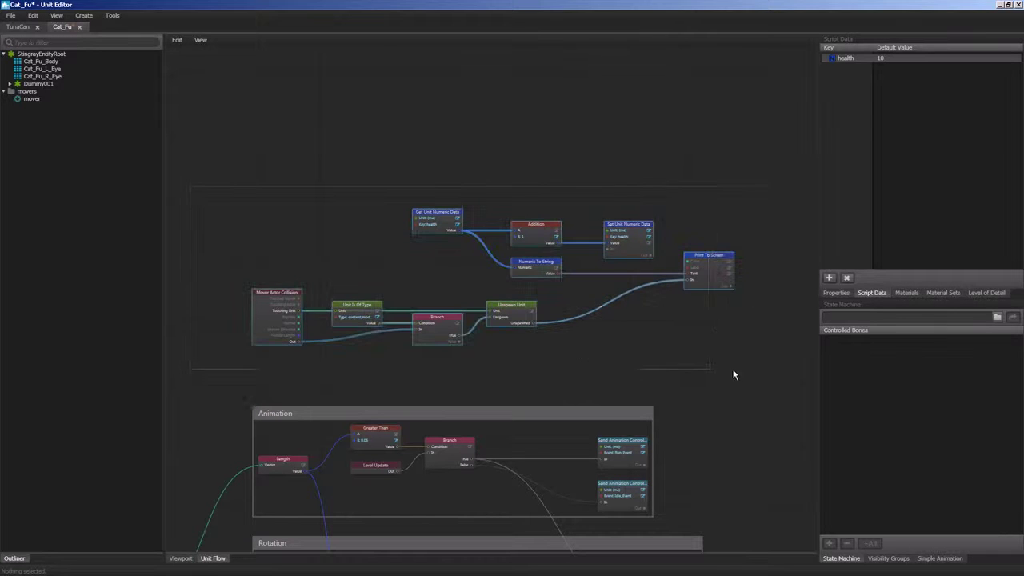
{"action": "left_click", "coordinate": [723, 256]}
{"action": "right_click", "coordinate": [722, 254]}
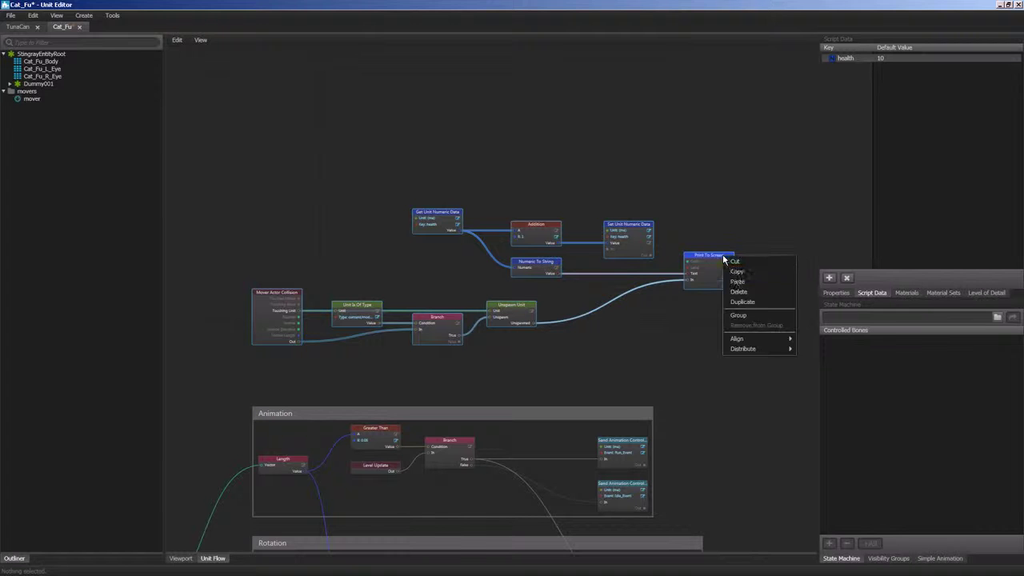
Step: Group the selected nodes and title the group 'Pick up Health'
{"action": "left_click", "coordinate": [744, 312]}
{"action": "double_click", "coordinate": [281, 198]}
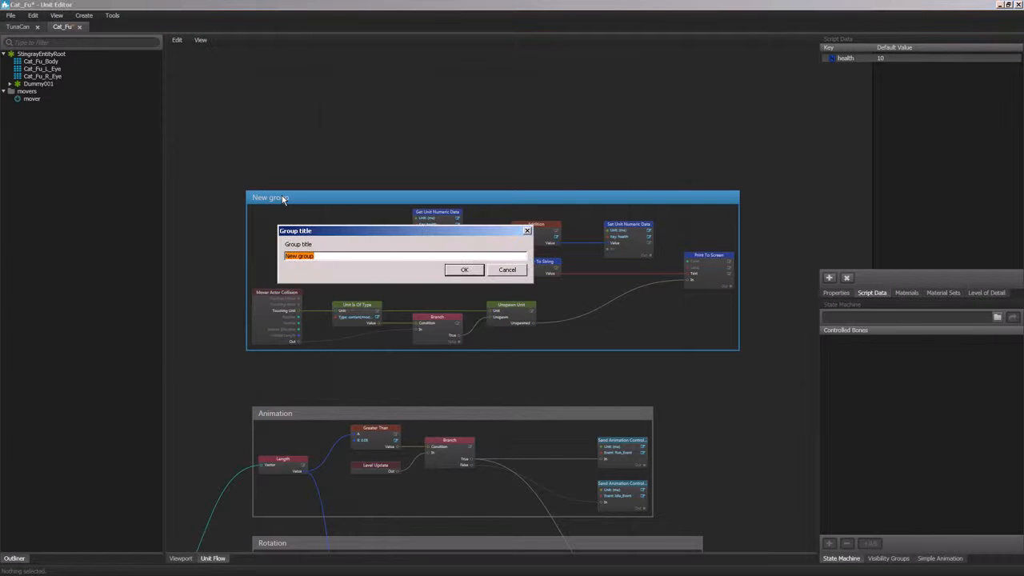
{"action": "type", "text": "Pri"}
{"action": "key", "text": "Return"}
{"action": "left_click", "coordinate": [392, 160]}
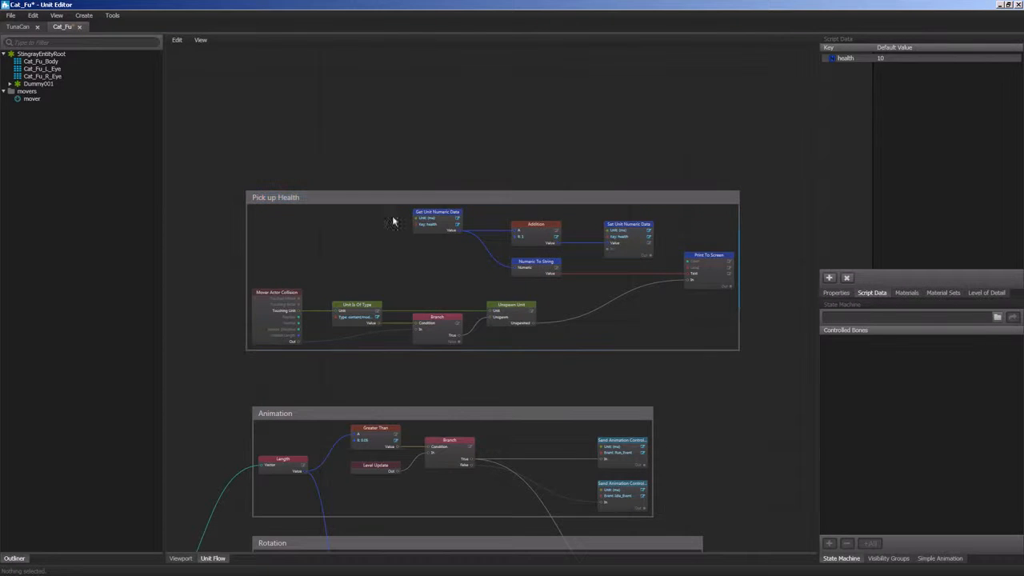
Step: Group the Print To Screen display nodes as a nested 'Display Health' group
{"action": "left_click", "coordinate": [718, 258]}
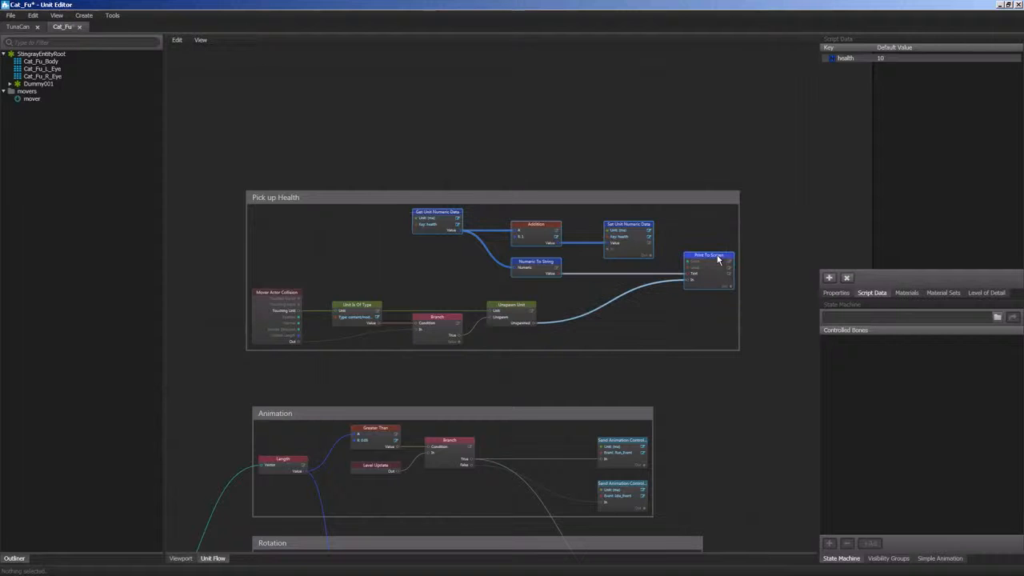
{"action": "right_click", "coordinate": [717, 259]}
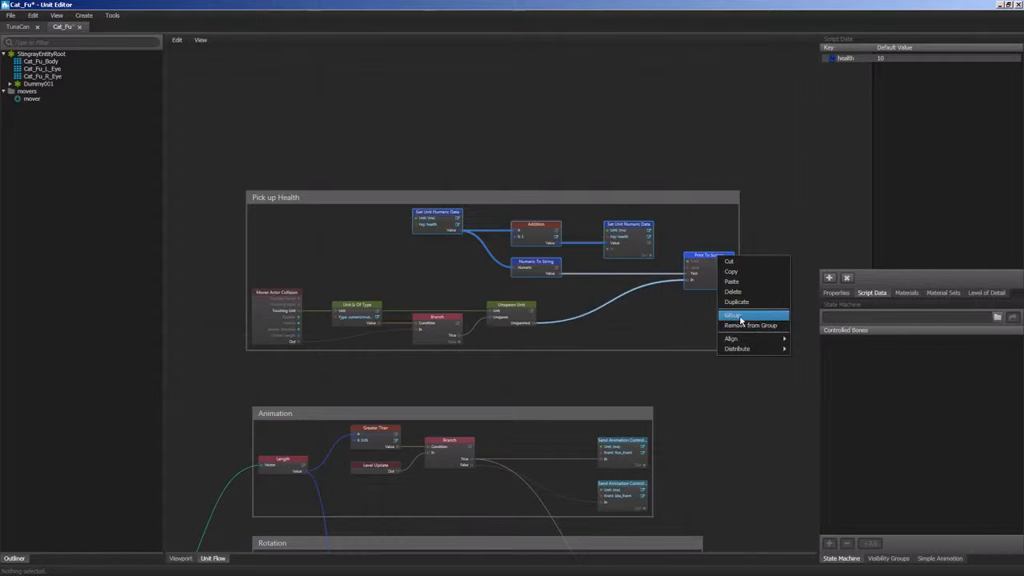
{"action": "left_click", "coordinate": [736, 320]}
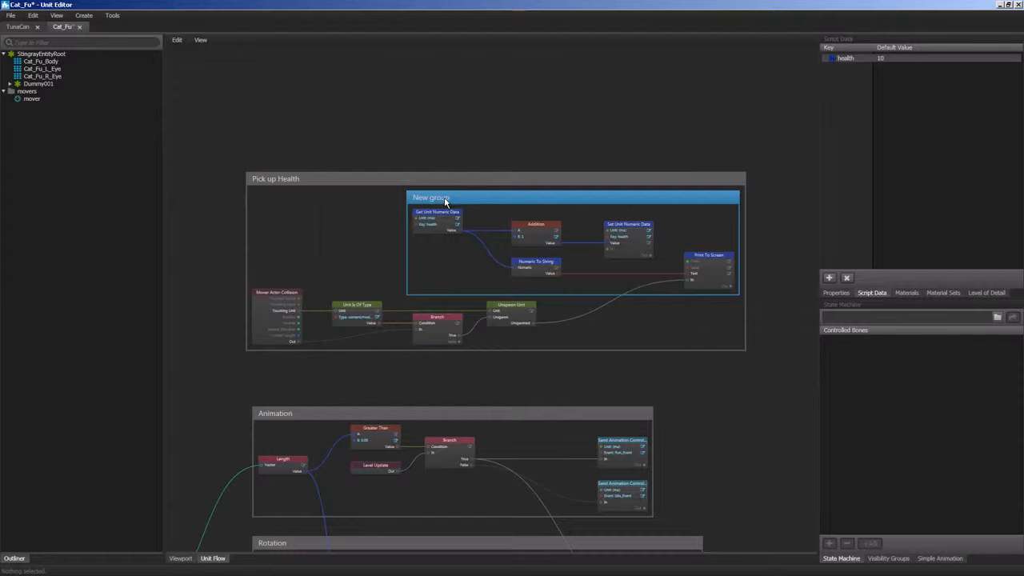
{"action": "type", "text": "Di"}
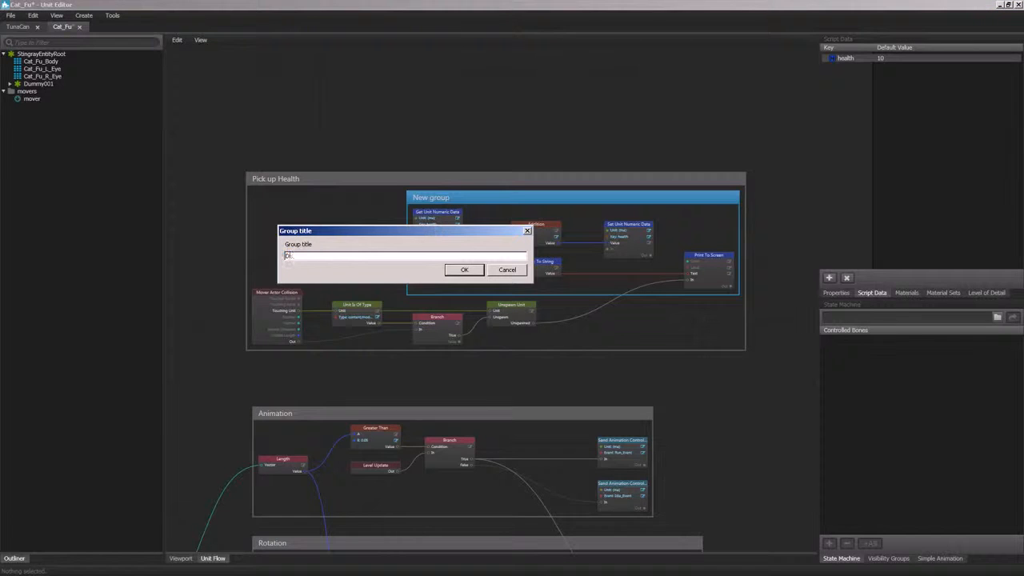
{"action": "type", "text": "splay H"}
{"action": "type", "text": "ealth"}
{"action": "key", "text": "Return"}
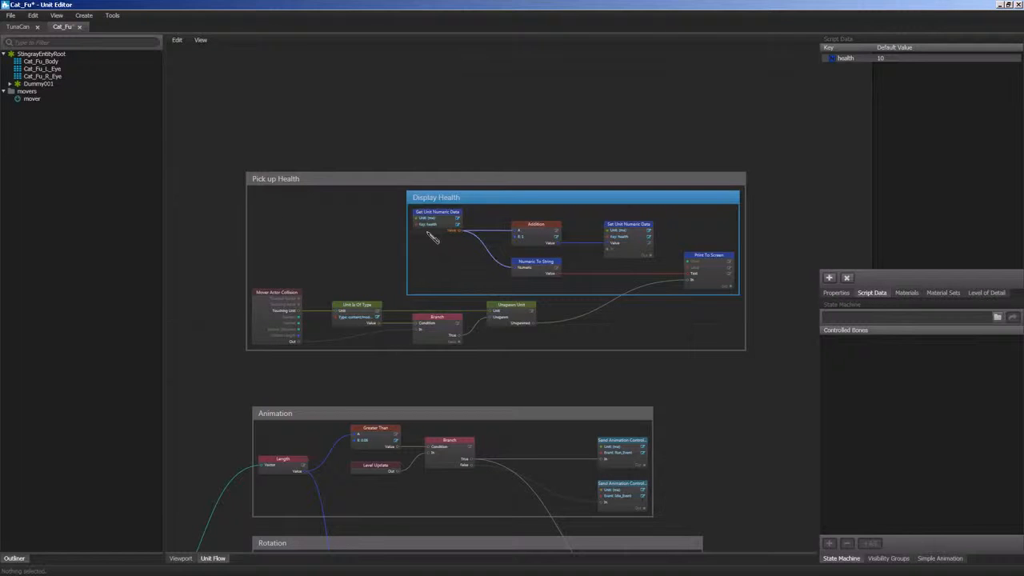
{"action": "left_click", "coordinate": [337, 258]}
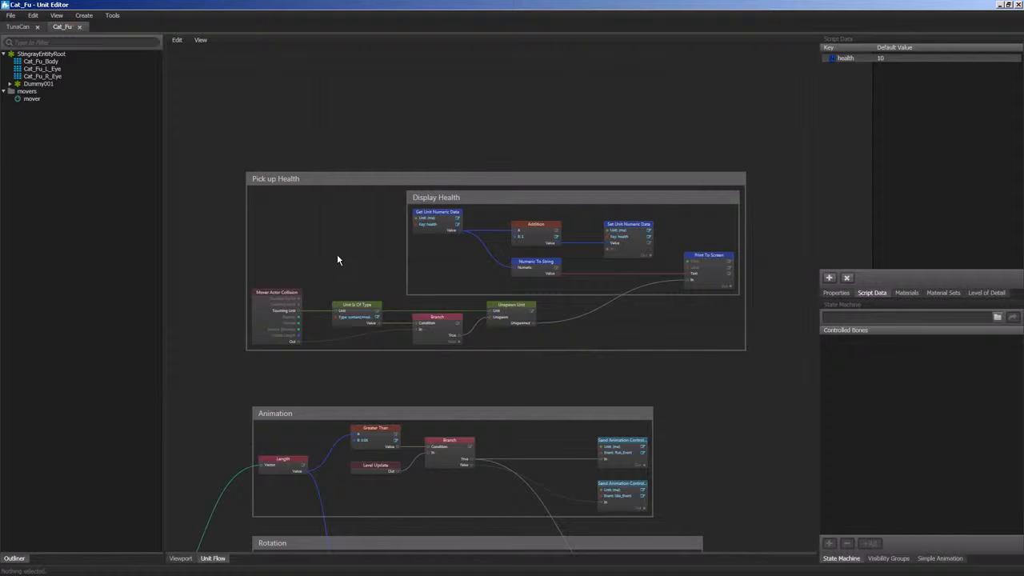
{"action": "left_click", "coordinate": [18, 27]}
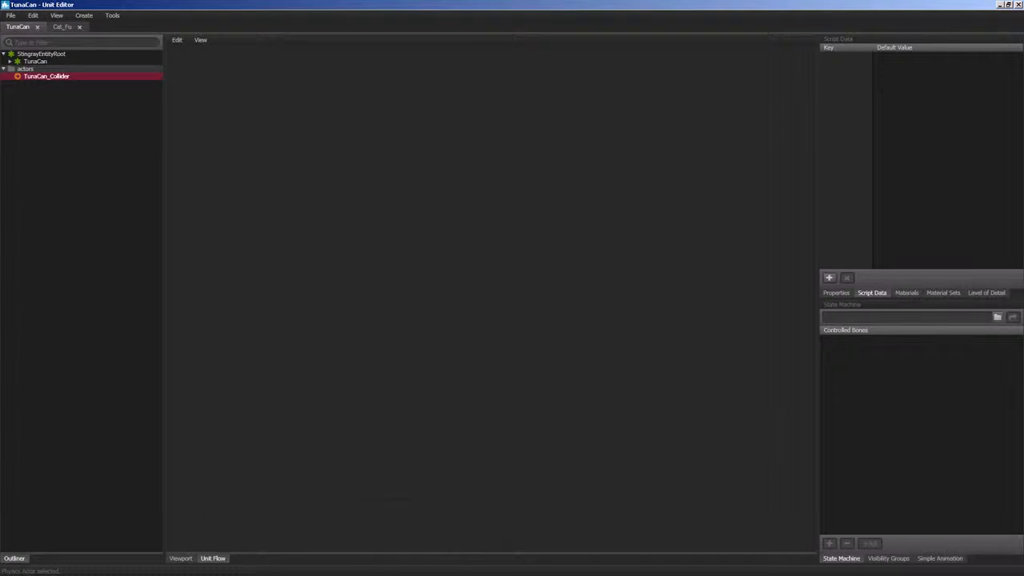
{"action": "key", "text": "alt+Tab"}
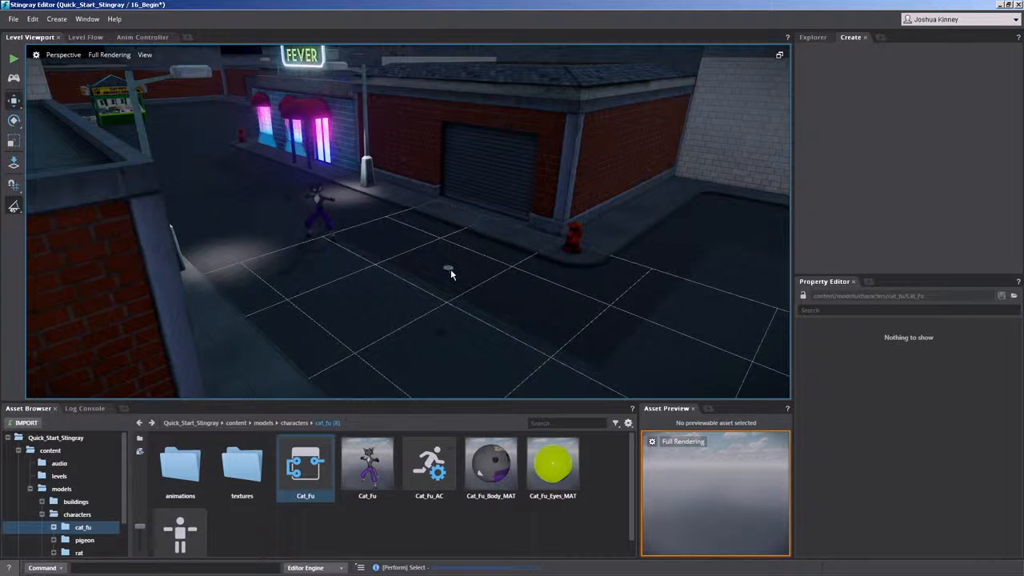
{"action": "left_click", "coordinate": [14, 58]}
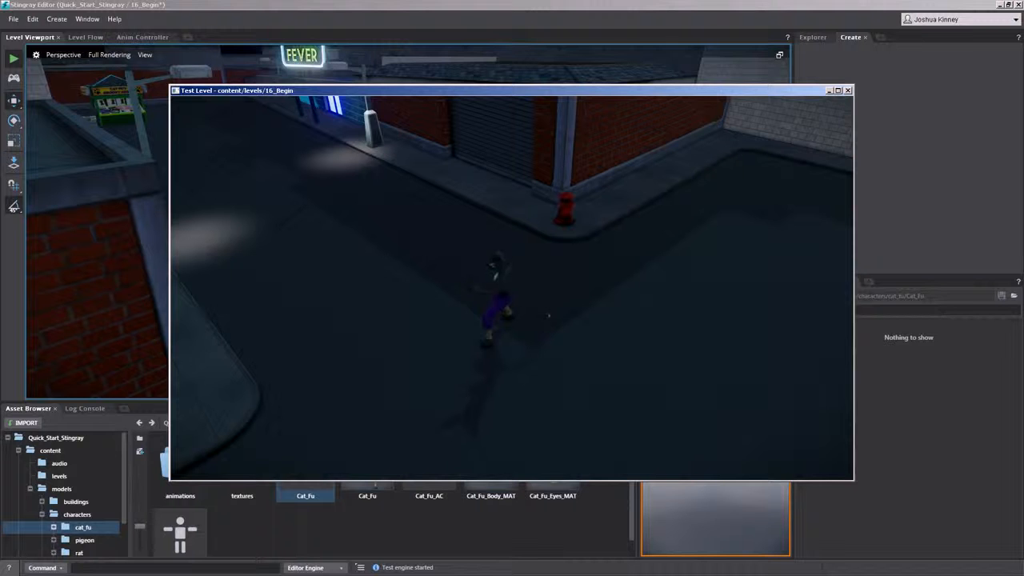
{"action": "key", "text": "Escape"}
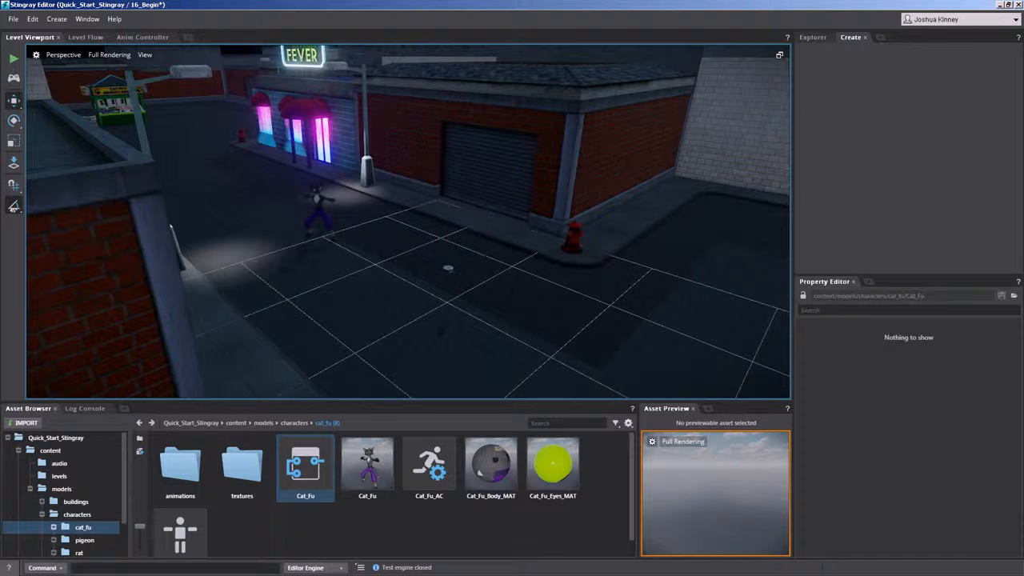
{"action": "key", "text": "alt+Tab"}
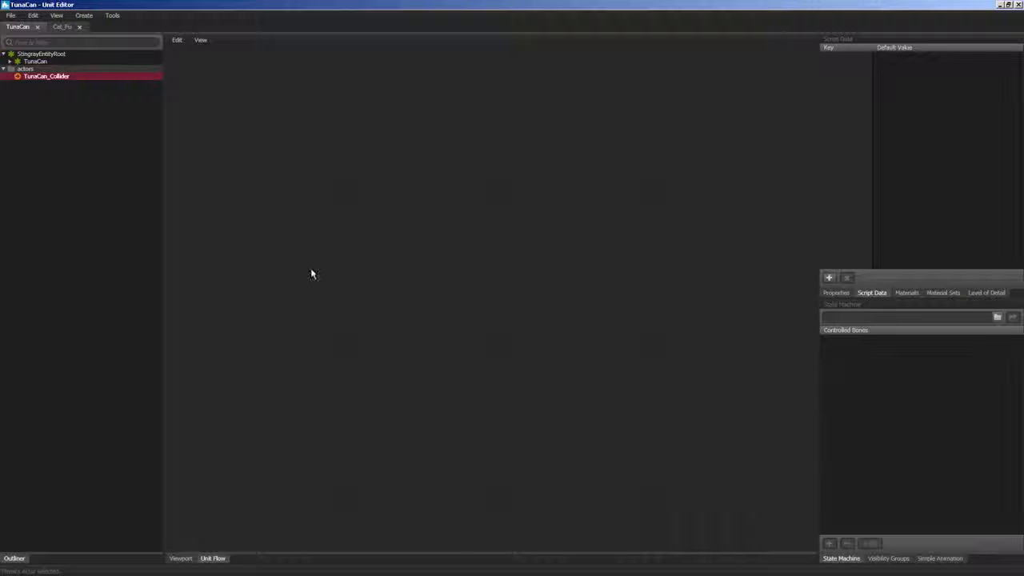
Step: Wire Unspawned into Set Unit Numeric Data's In, save Cat_Fu with Ctrl+S, and switch to the level editor
{"action": "left_click", "coordinate": [62, 26]}
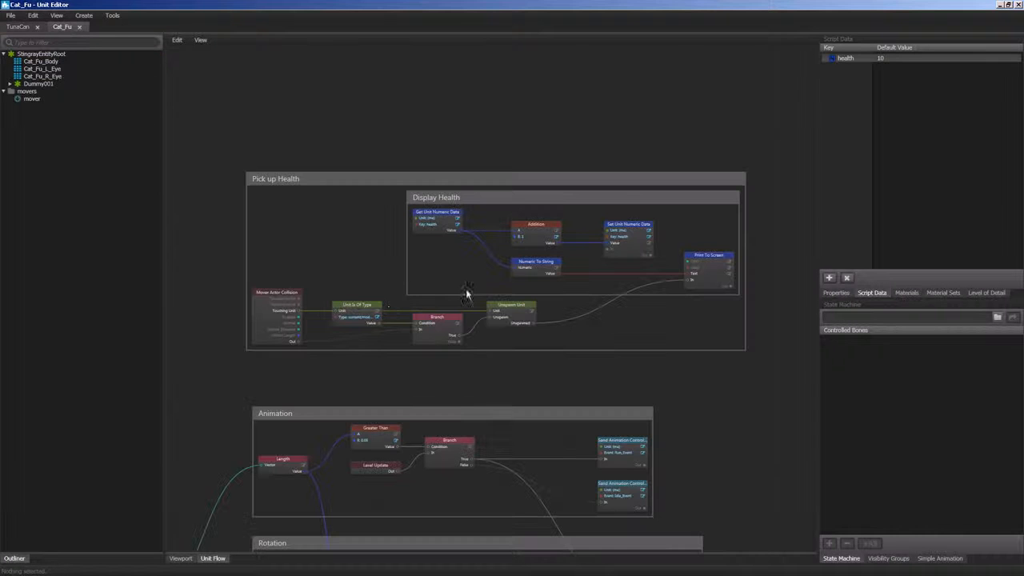
{"action": "middle_click_drag", "start_coordinate": [467, 294], "coordinate": [447, 287]}
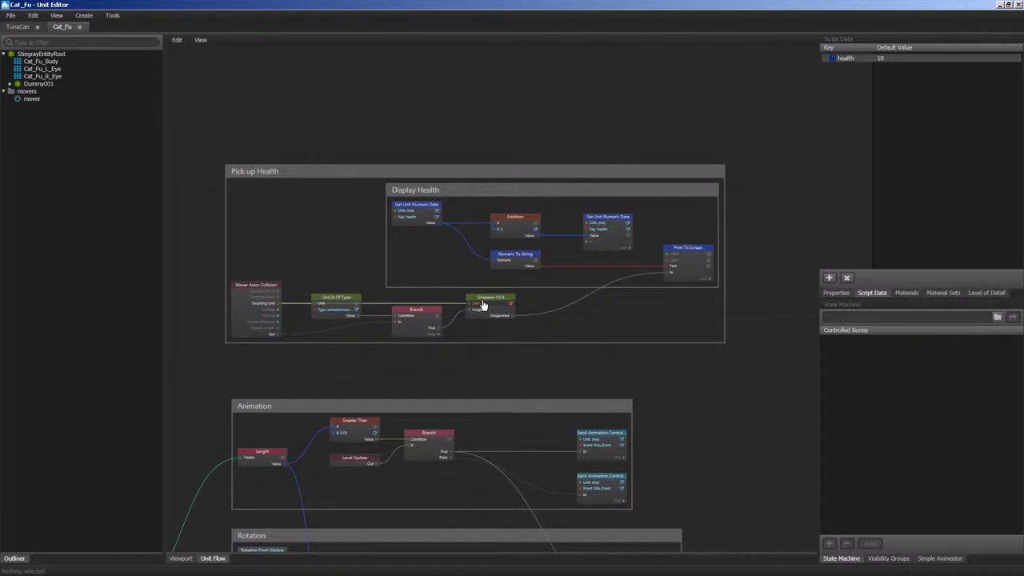
{"action": "scroll", "coordinate": [512, 264], "scroll_direction": "up", "scroll_amount": 2}
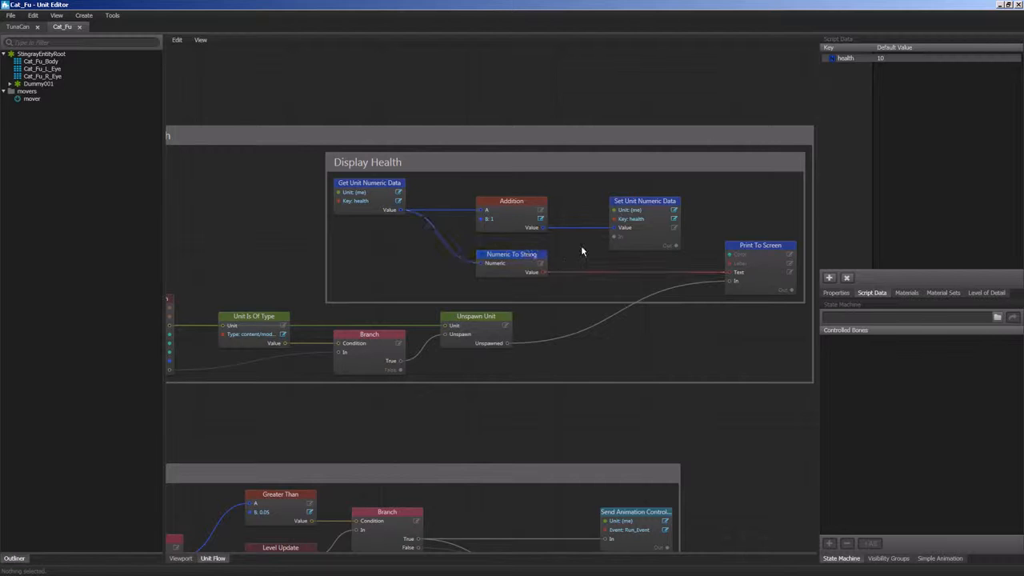
{"action": "middle_click_drag", "start_coordinate": [582, 251], "coordinate": [528, 269]}
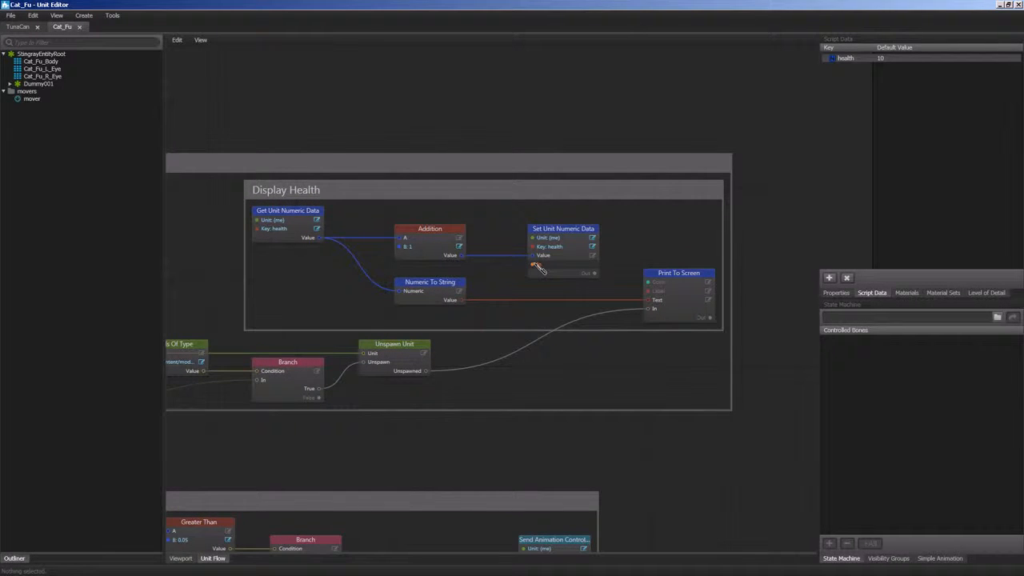
{"action": "mouse_move", "coordinate": [533, 264]}
{"action": "left_mouse_down"}
{"action": "mouse_move", "coordinate": [484, 341]}
{"action": "mouse_move", "coordinate": [426, 371]}
{"action": "left_mouse_up"}
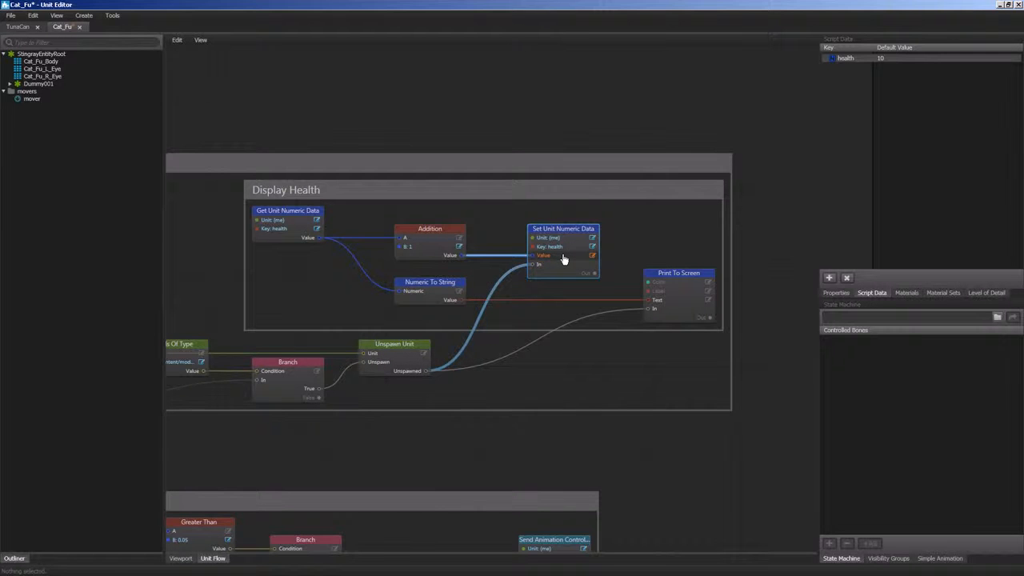
{"action": "key", "text": "ctrl+s"}
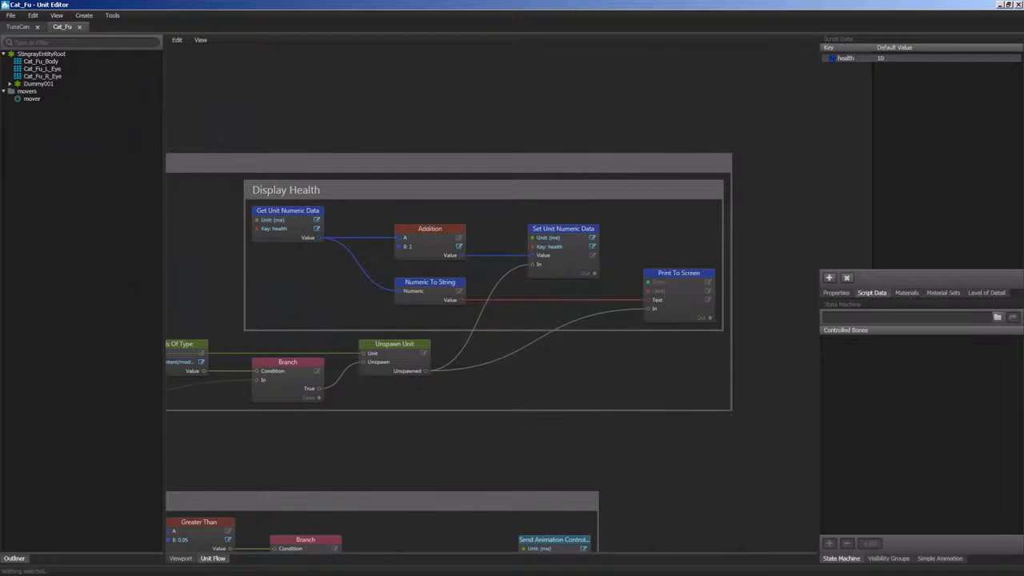
{"action": "key", "text": "alt+Tab"}
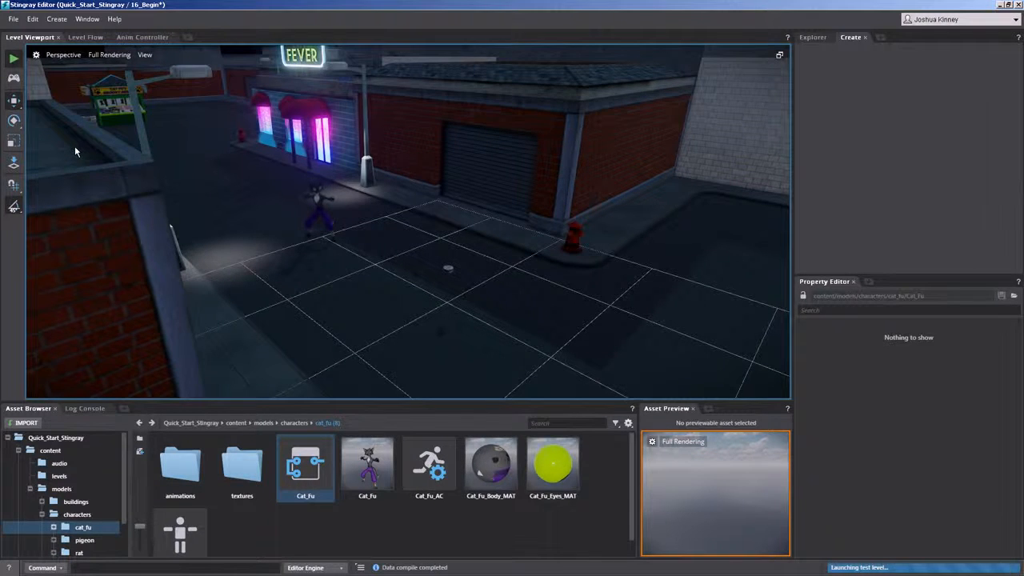
Step: Walk the character with W to see health print 10, close the test, and return to Cat_Fu's graph
{"action": "key", "text": "w"}
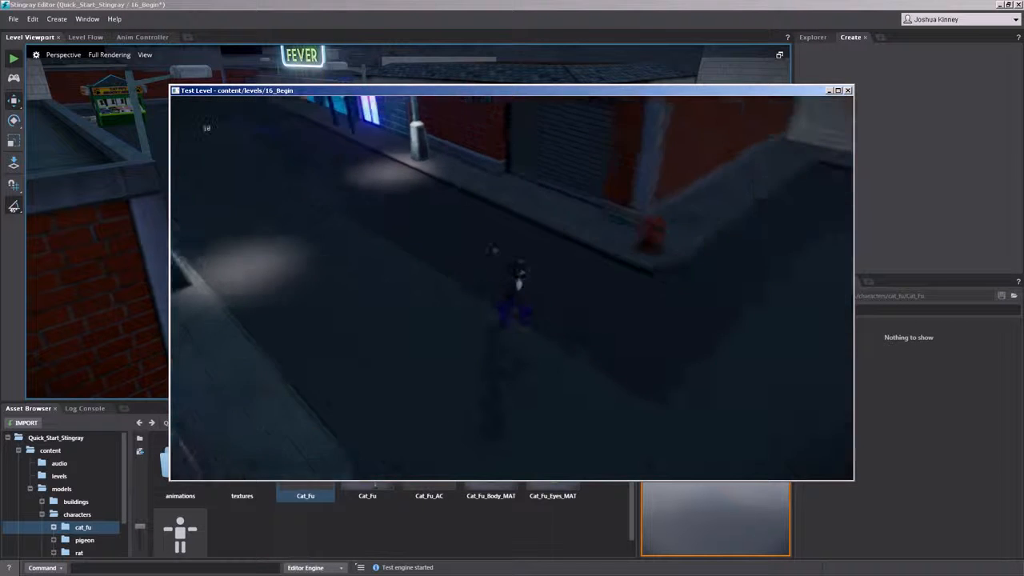
{"action": "key", "text": "w"}
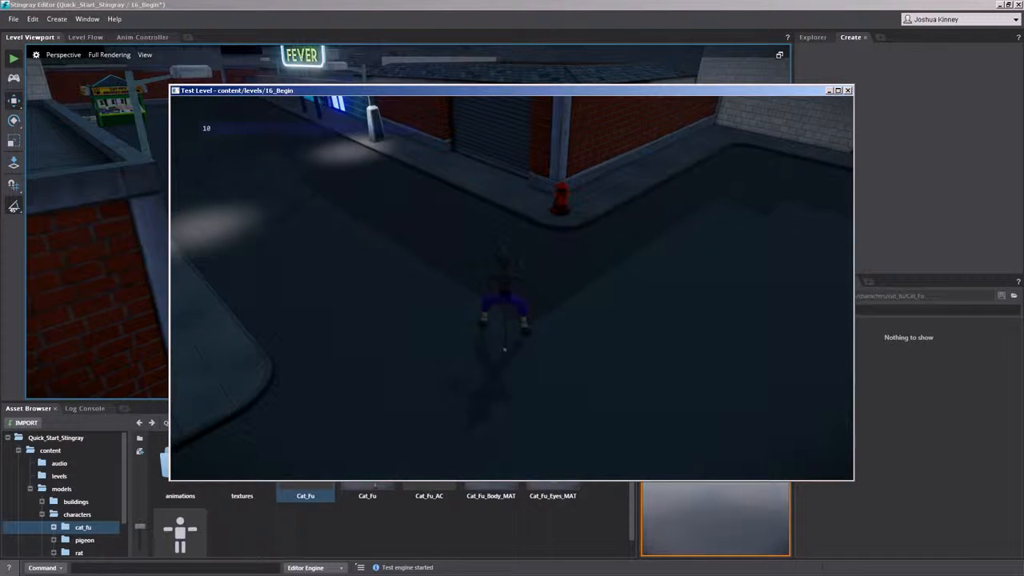
{"action": "key", "text": "Escape"}
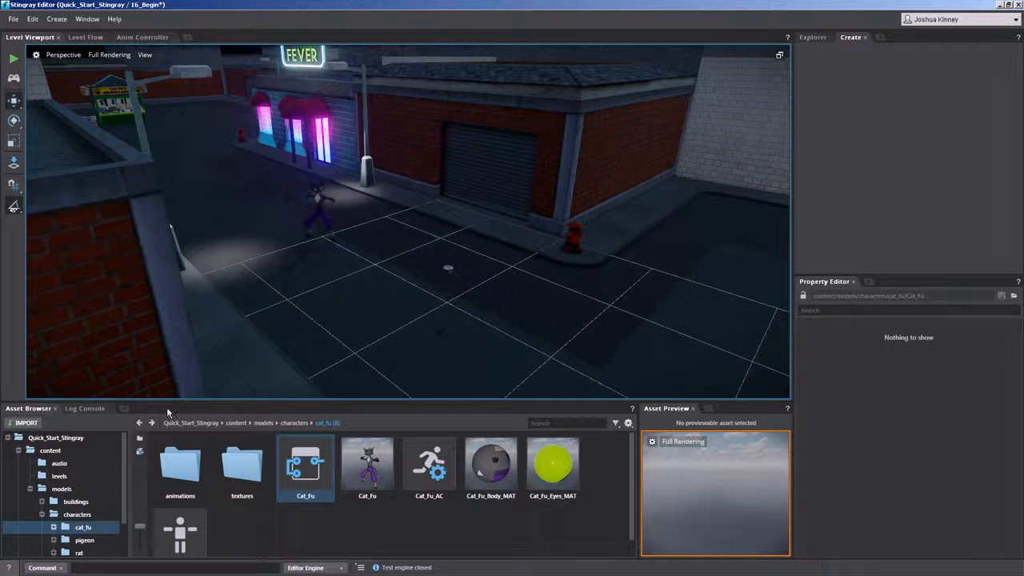
{"action": "key", "text": "alt+Tab"}
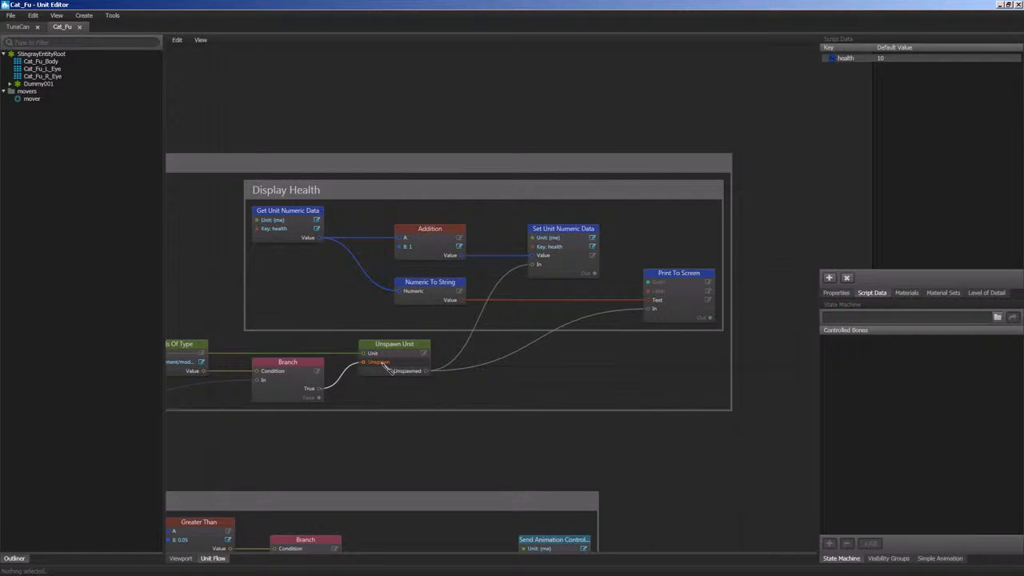
{"action": "middle_click_drag", "start_coordinate": [400, 408], "coordinate": [444, 423]}
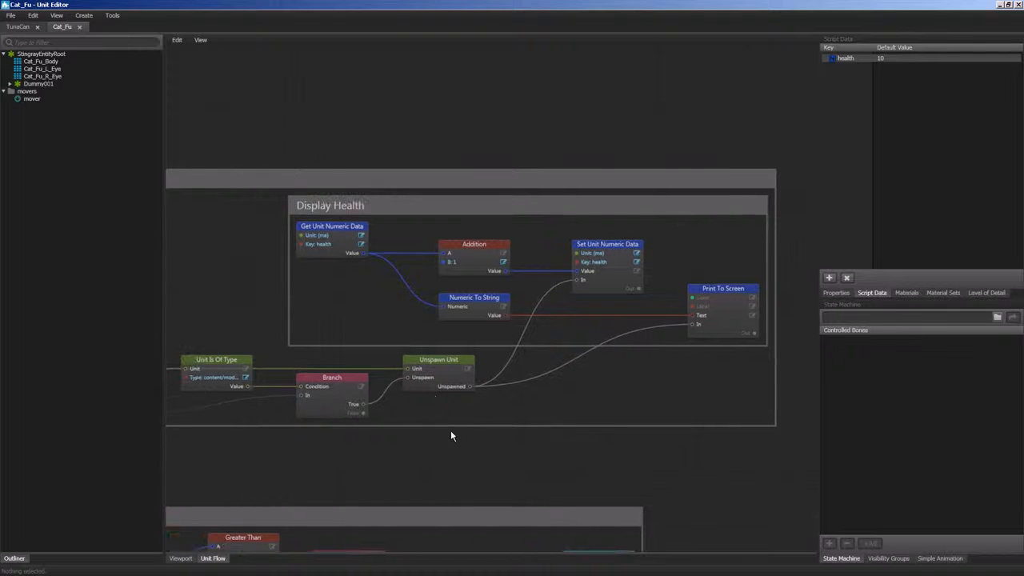
{"action": "mouse_move", "coordinate": [470, 386]}
{"action": "left_mouse_down"}
{"action": "mouse_move", "coordinate": [588, 269]}
{"action": "mouse_move", "coordinate": [578, 278]}
{"action": "left_mouse_up"}
{"action": "mouse_move", "coordinate": [576, 270]}
{"action": "left_mouse_down"}
{"action": "mouse_move", "coordinate": [551, 275]}
{"action": "mouse_move", "coordinate": [576, 271]}
{"action": "left_mouse_up"}
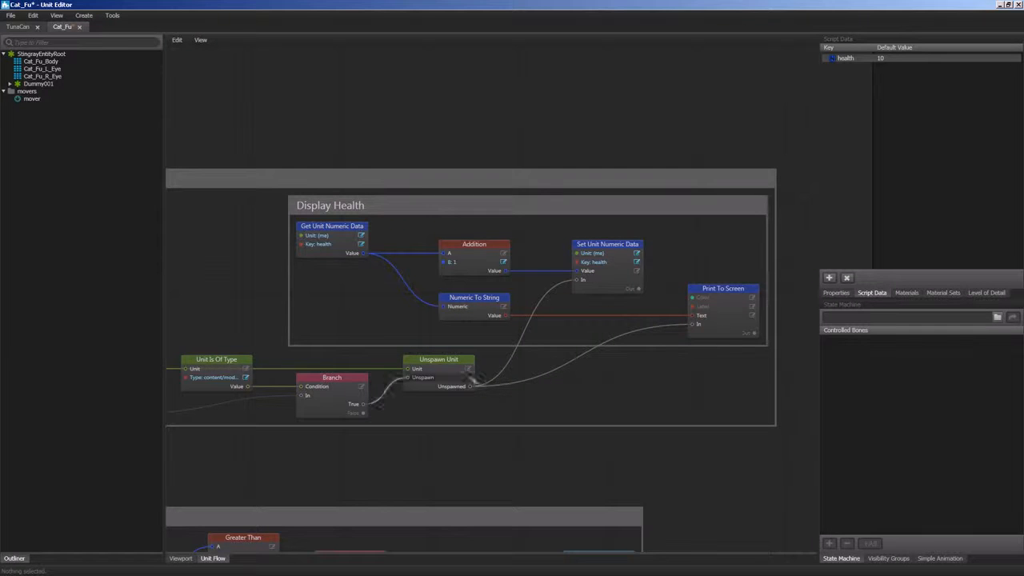
{"action": "middle_click_drag", "start_coordinate": [355, 302], "coordinate": [457, 309]}
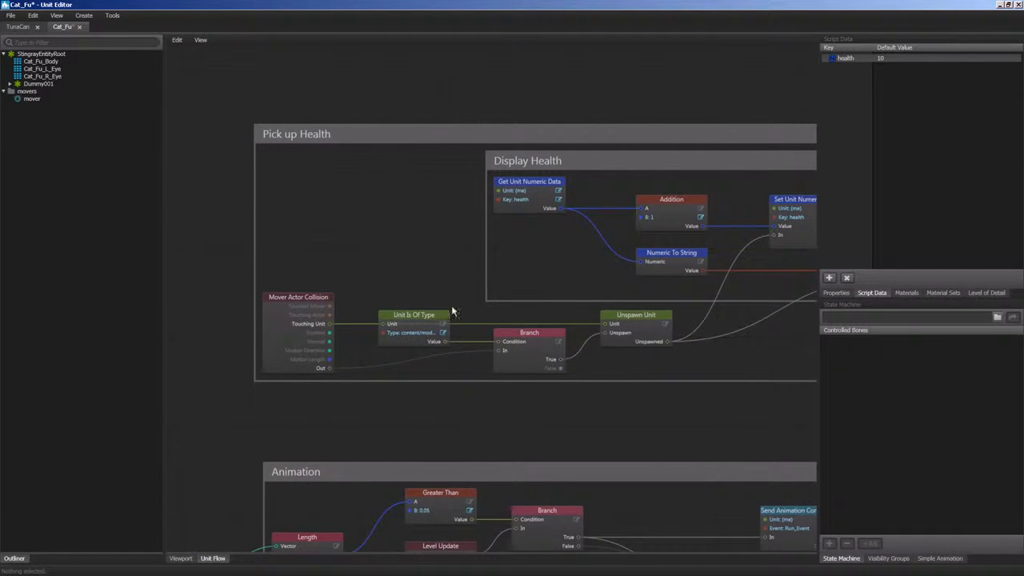
{"action": "middle_click_drag", "start_coordinate": [656, 340], "coordinate": [473, 374]}
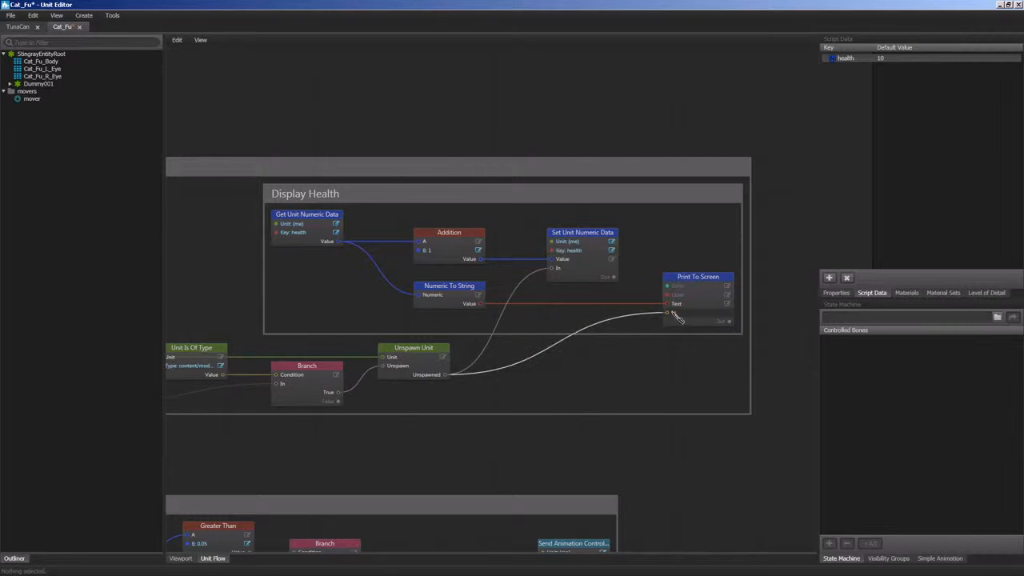
Step: Delete the Unspawned-to-Print To Screen wire and trigger Print To Screen from Set Unit Numeric Data's Out
{"action": "left_click", "coordinate": [608, 322]}
{"action": "key", "text": "Delete"}
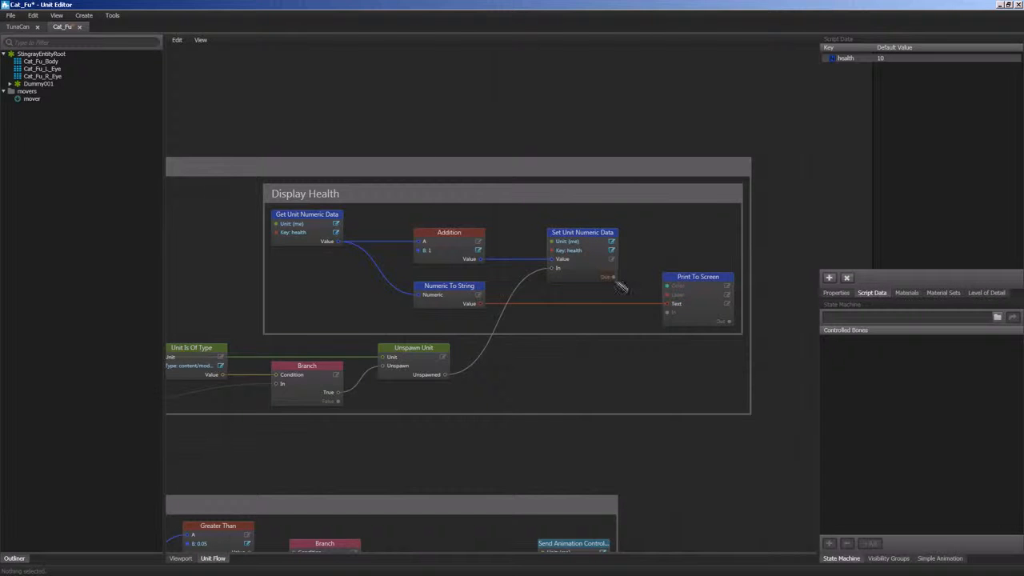
{"action": "left_click_drag", "start_coordinate": [613, 277], "coordinate": [667, 312]}
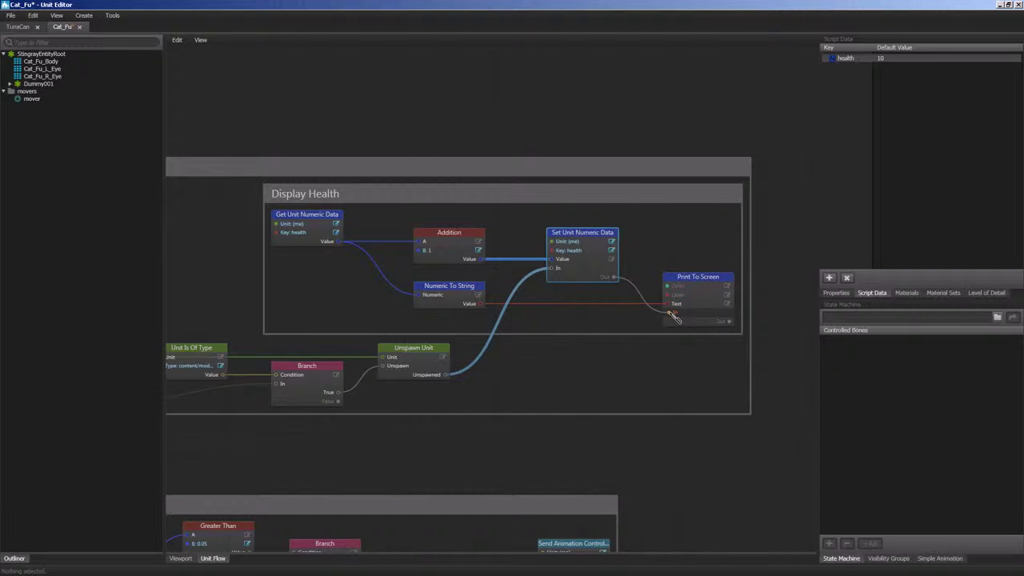
{"action": "left_click", "coordinate": [657, 450]}
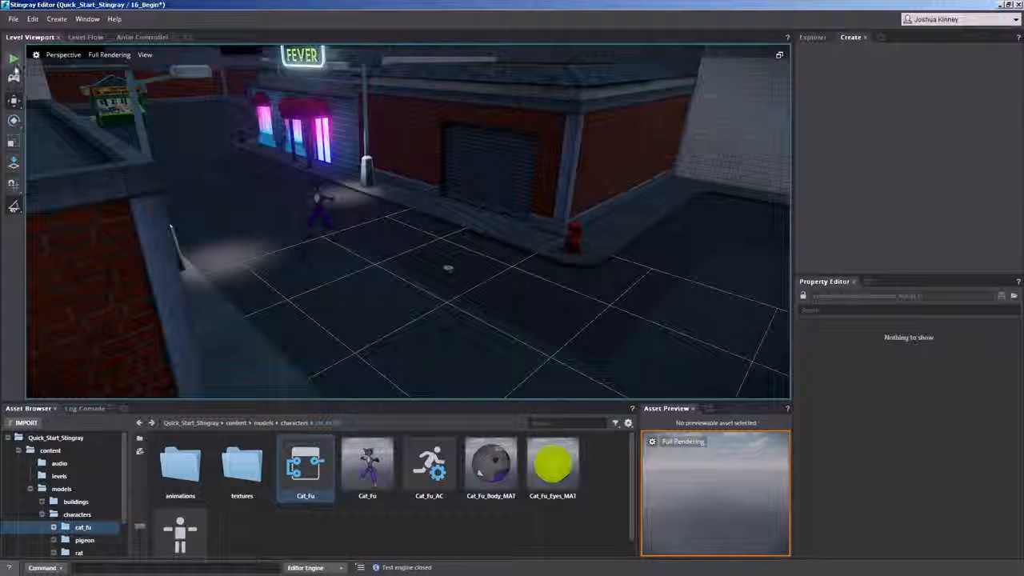
{"action": "left_click", "coordinate": [14, 57]}
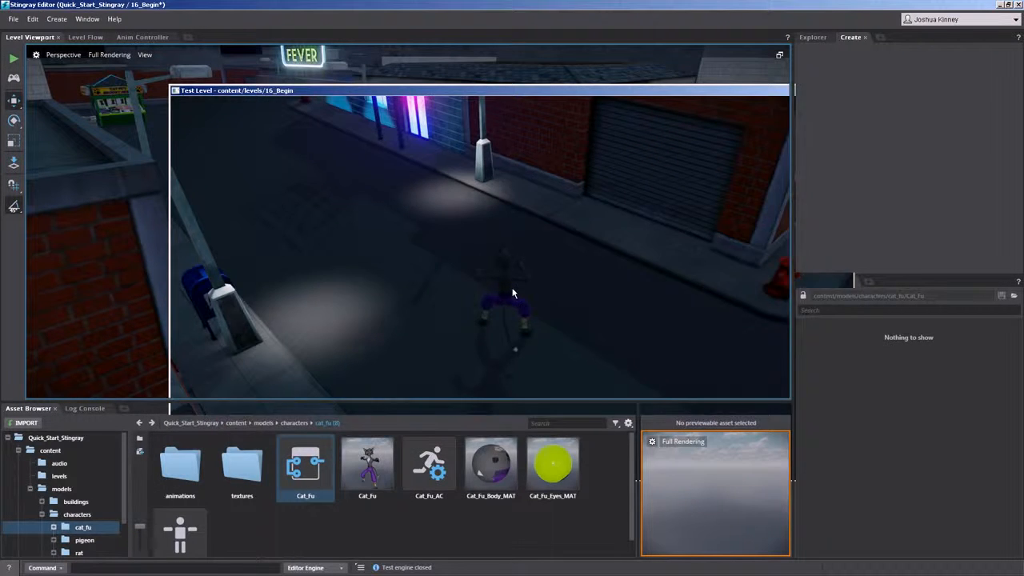
{"action": "key", "text": "Escape"}
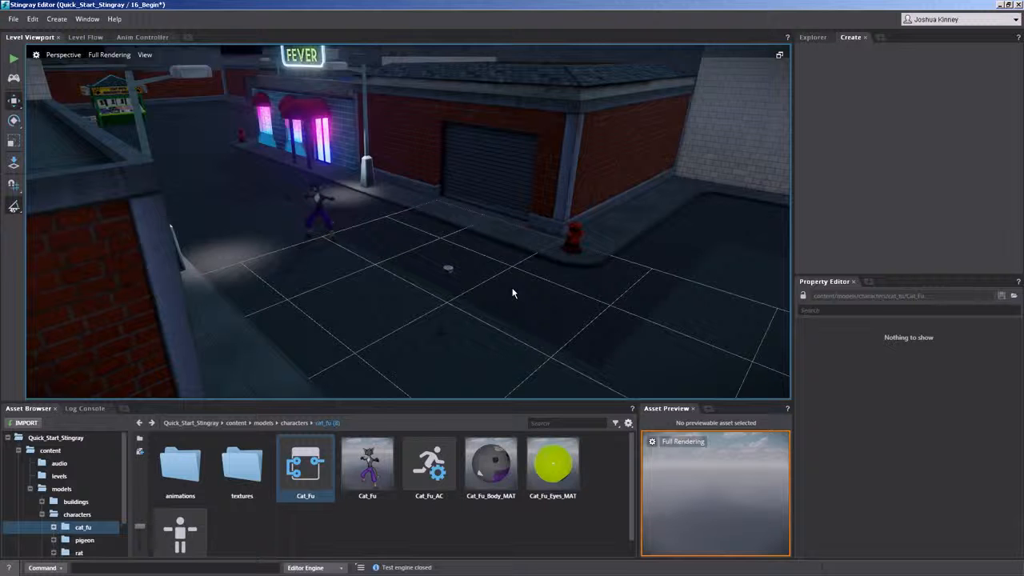